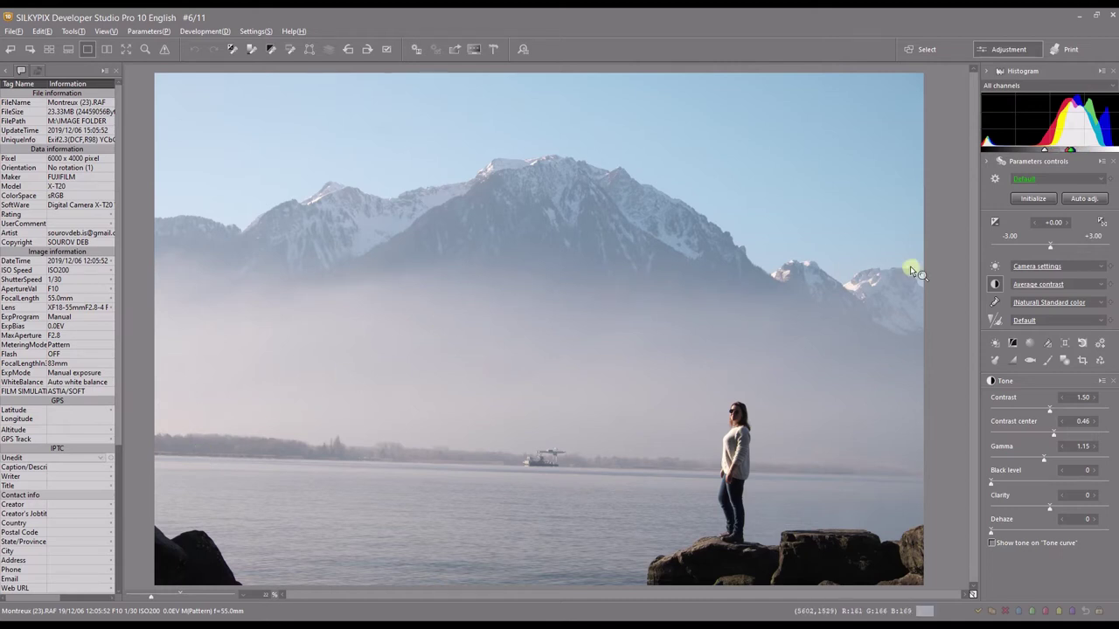
Step: Switch the colour Profile to FILM SIMULATION with Velvia/VIVID, then close the Color panel
left_click(992, 304)
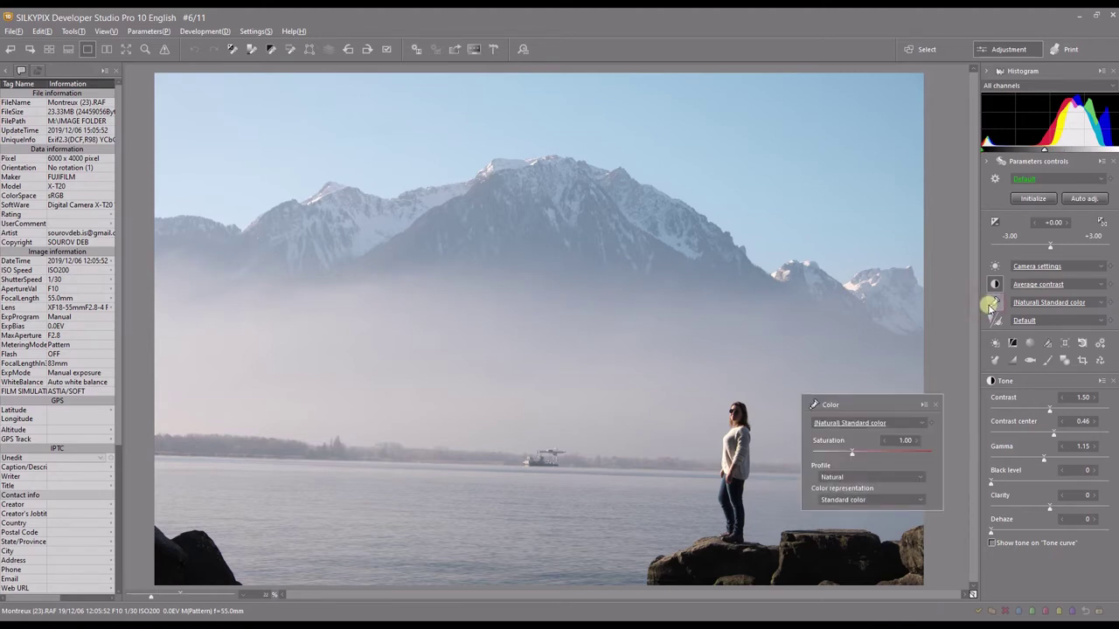
left_click(838, 427)
left_click(837, 437)
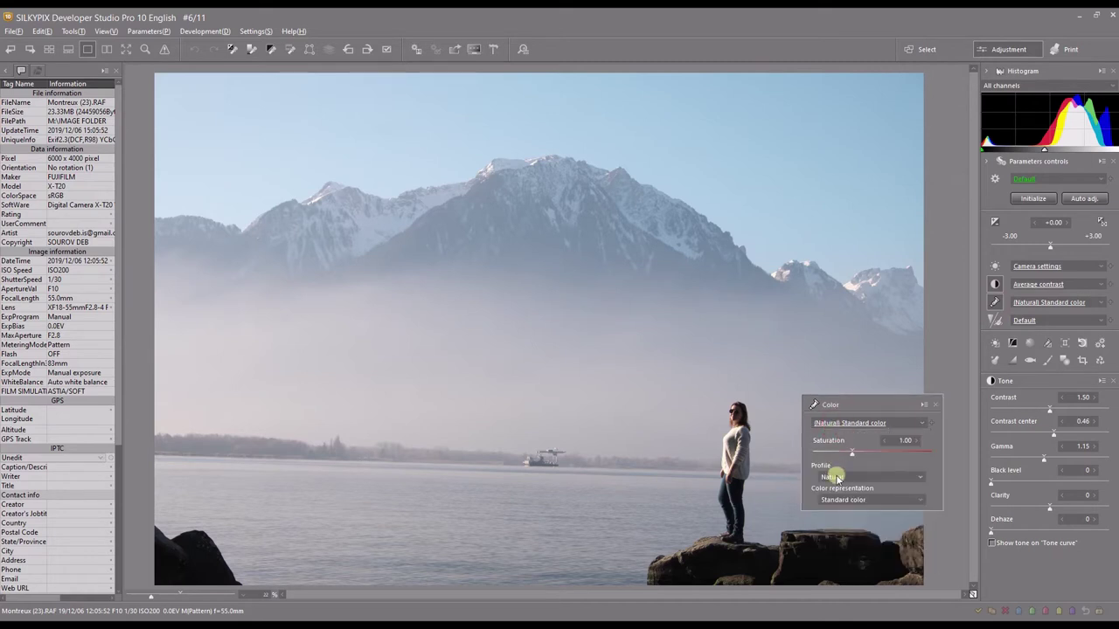
left_click(936, 406)
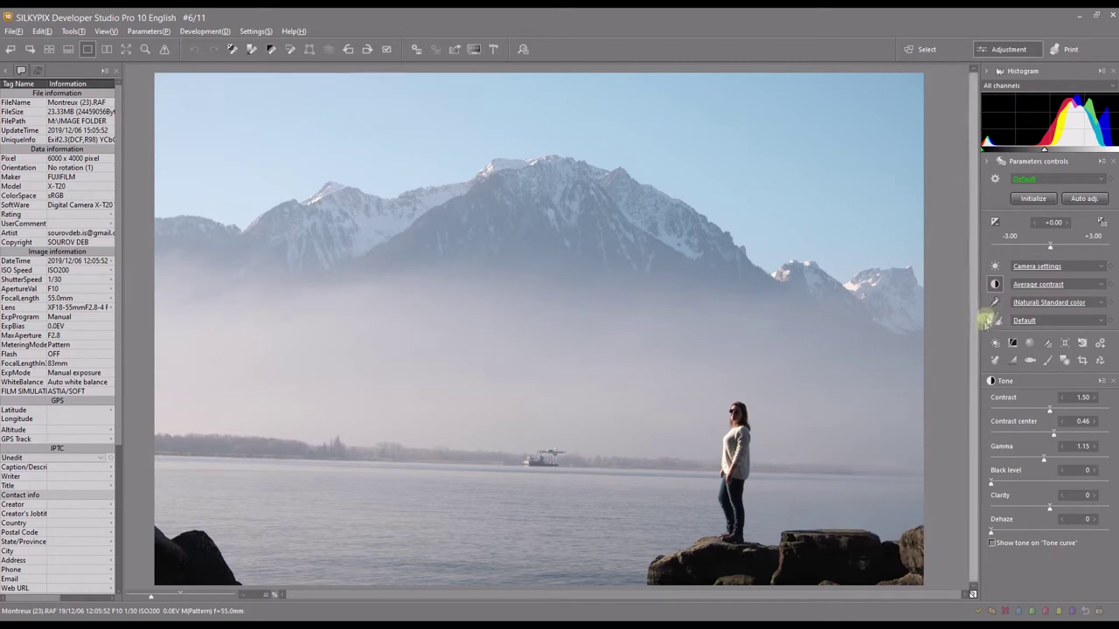
left_click(993, 308)
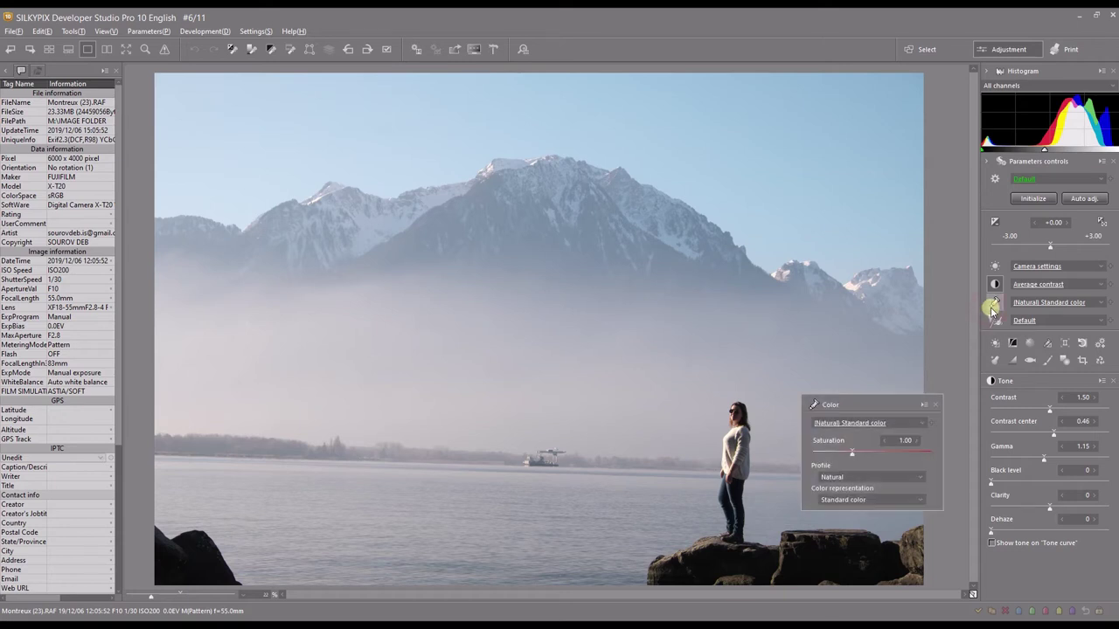
left_click(1029, 304)
left_click(1029, 304)
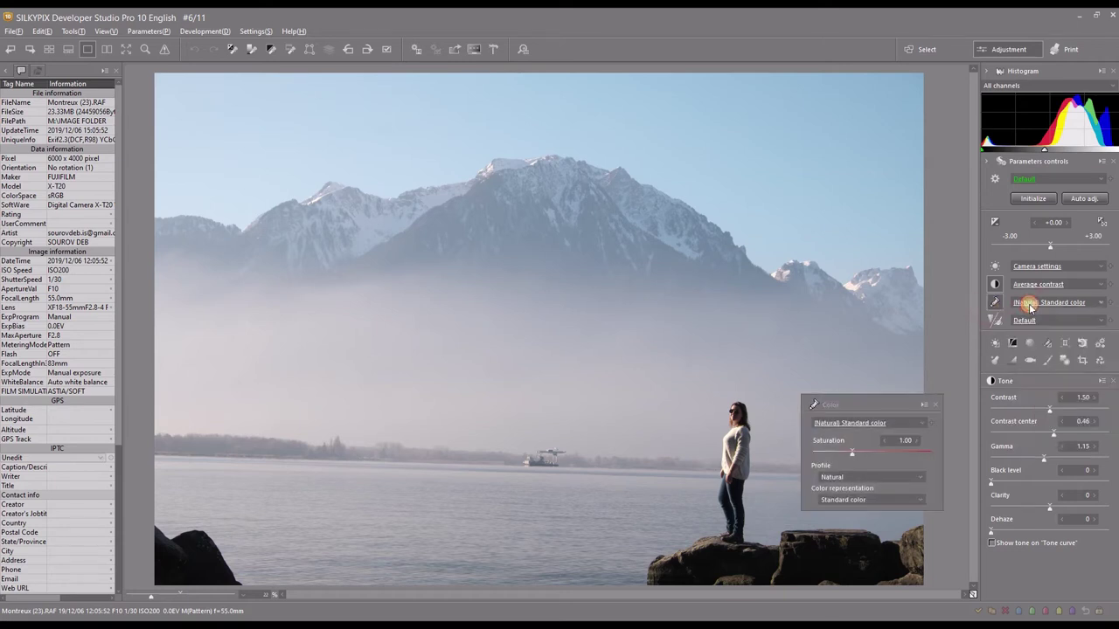
left_click(829, 477)
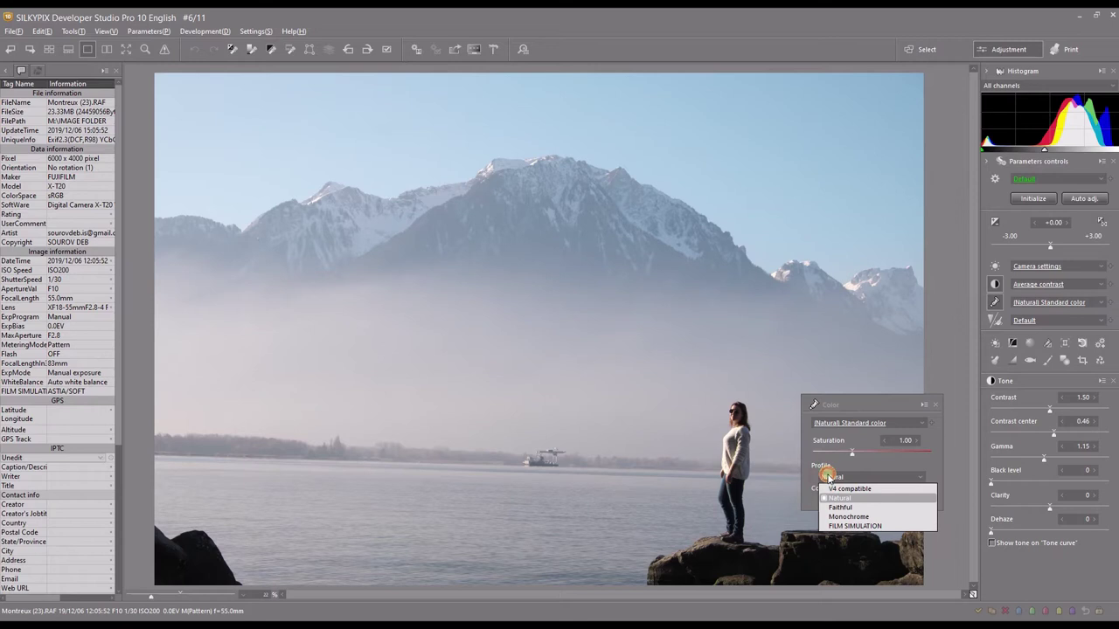
left_click(834, 525)
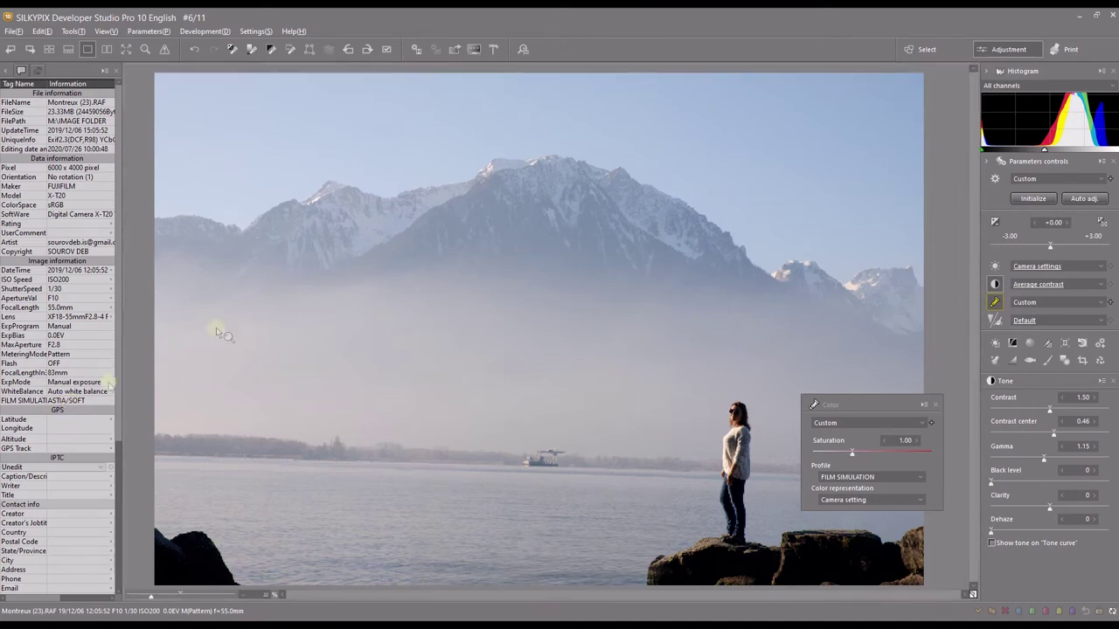
left_click(856, 499)
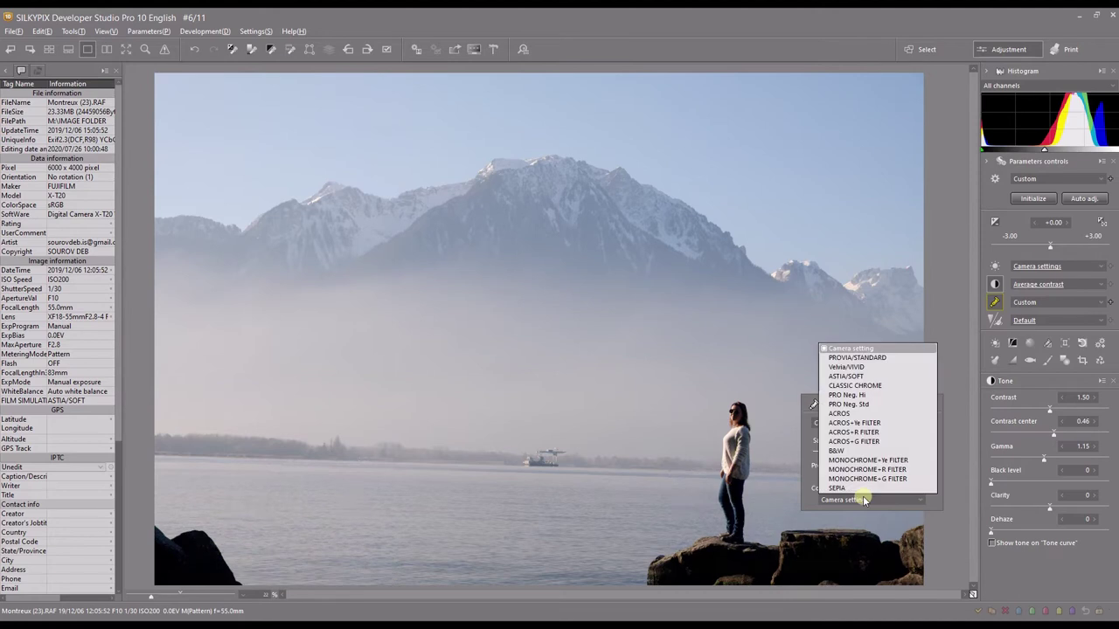
left_click(848, 366)
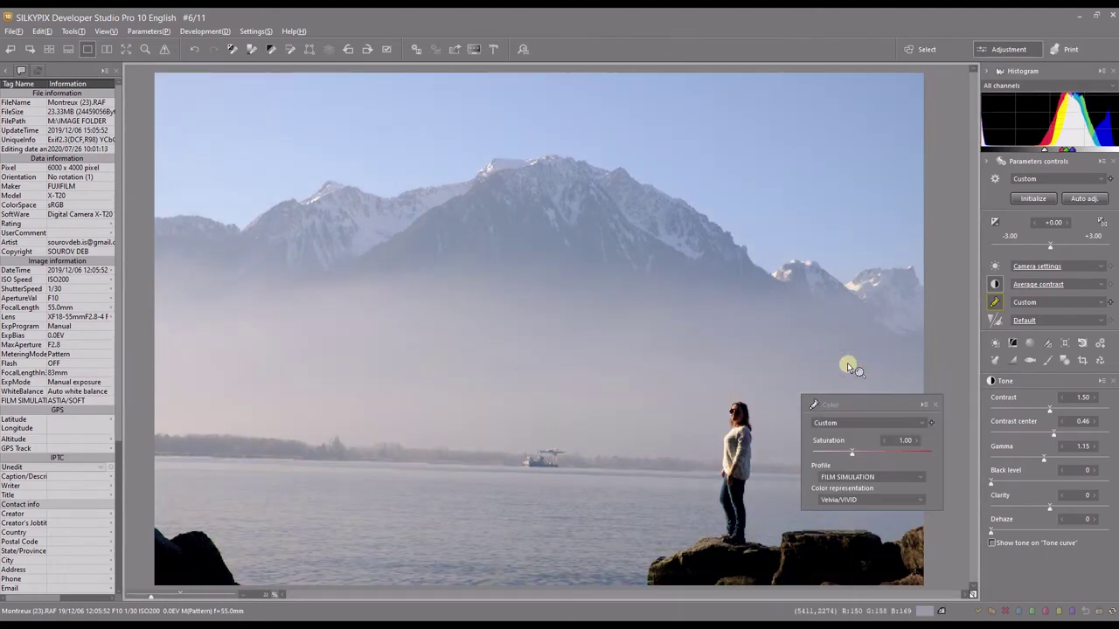
left_click(934, 404)
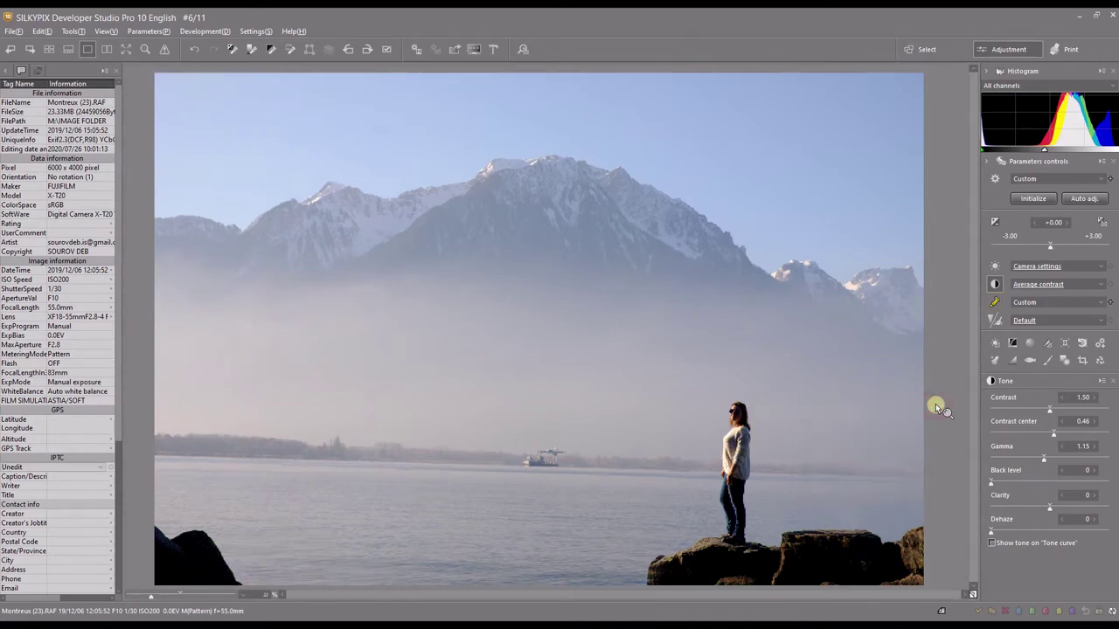
Step: Set the white balance preset to Auto (Natural), giving 6545K
left_click(997, 266)
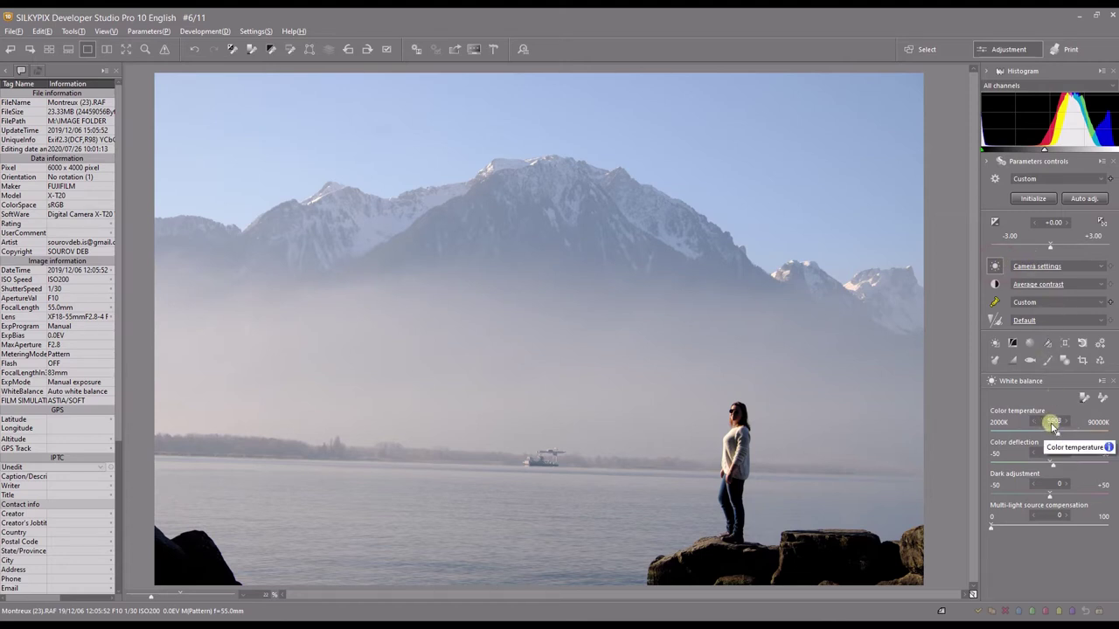
left_click(1027, 265)
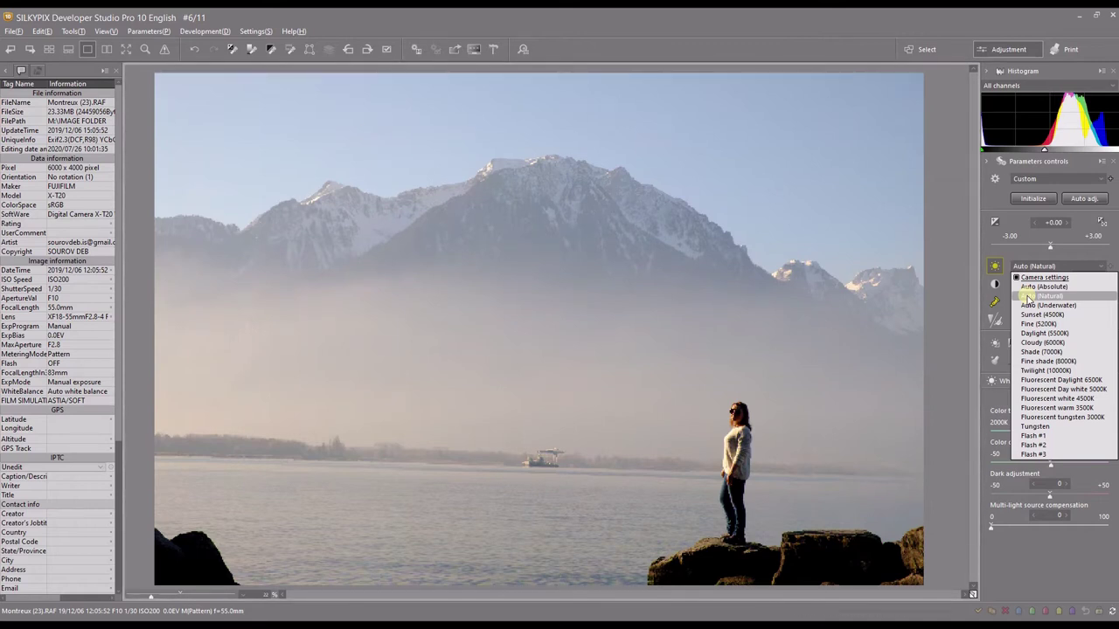
left_click(1031, 296)
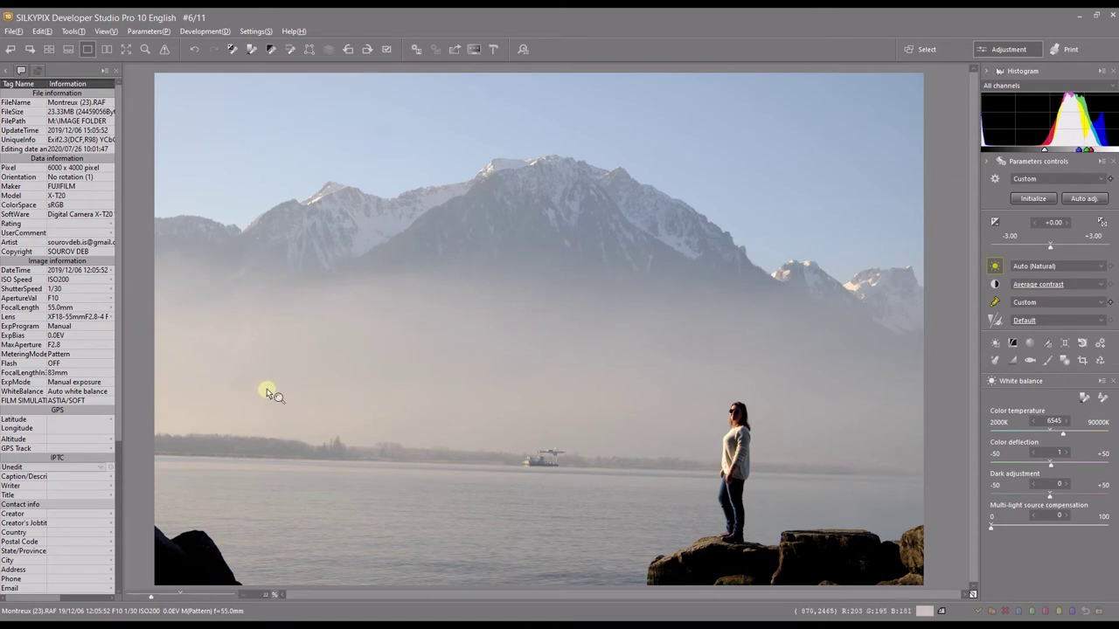
Step: In Fine color controller, set the blue sector to Saturation 22.0, Hue 8.0, Lightness -6.0
left_click(1049, 343)
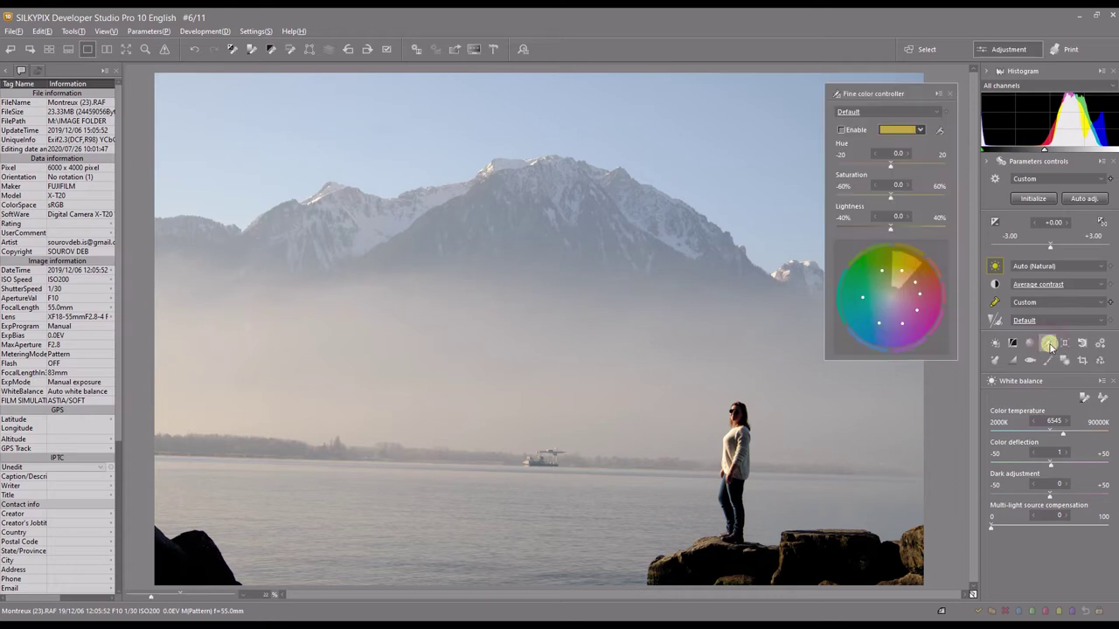
left_click(881, 308)
left_click(574, 44)
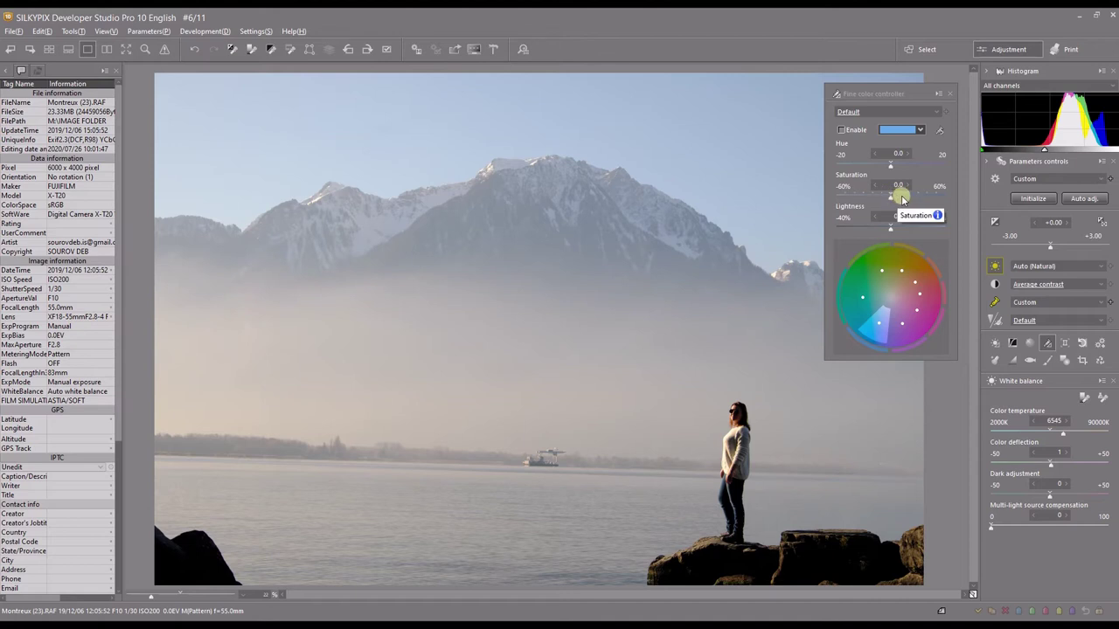
left_click_drag(903, 201, 909, 163)
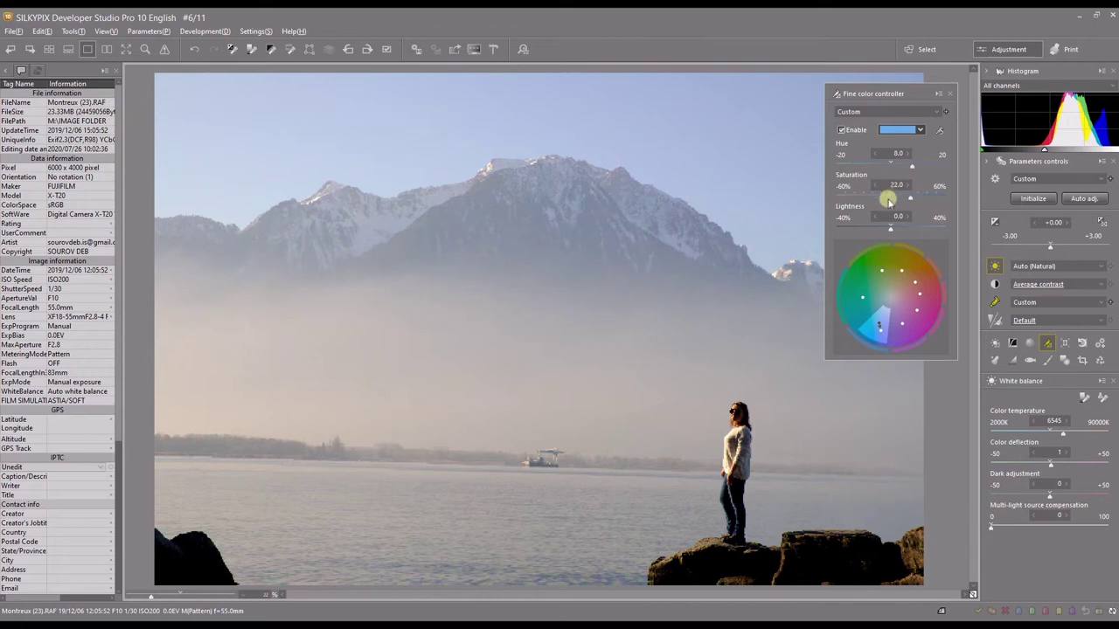
left_click_drag(890, 227, 881, 226)
left_click(950, 93)
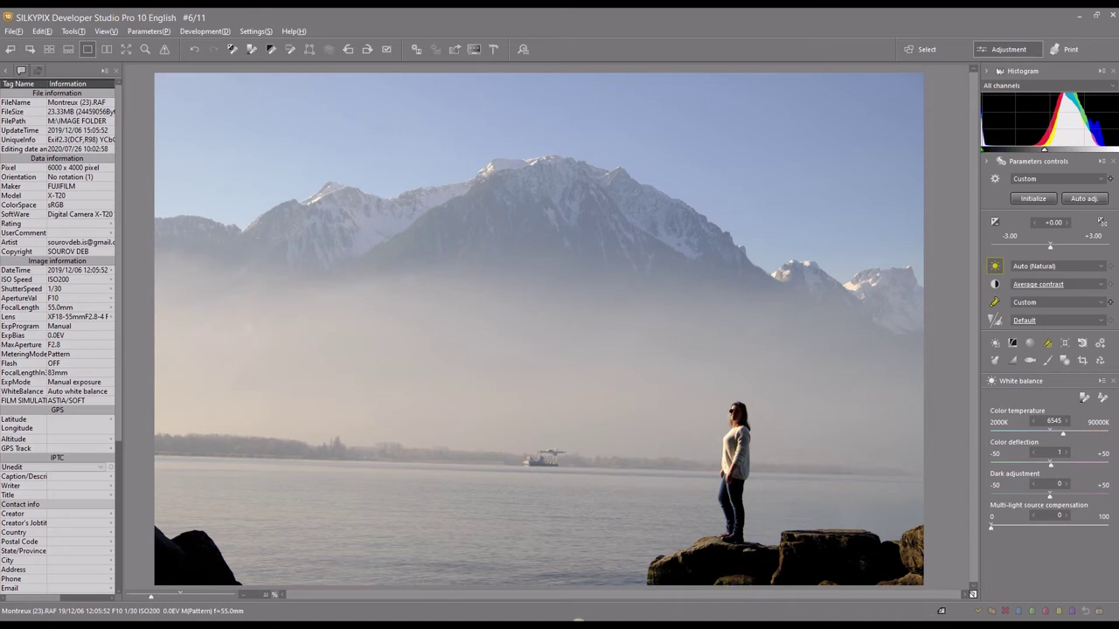
Step: Set Tone contrast 1.75, clarity 17, black level 16 and dehaze 14
left_click(993, 285)
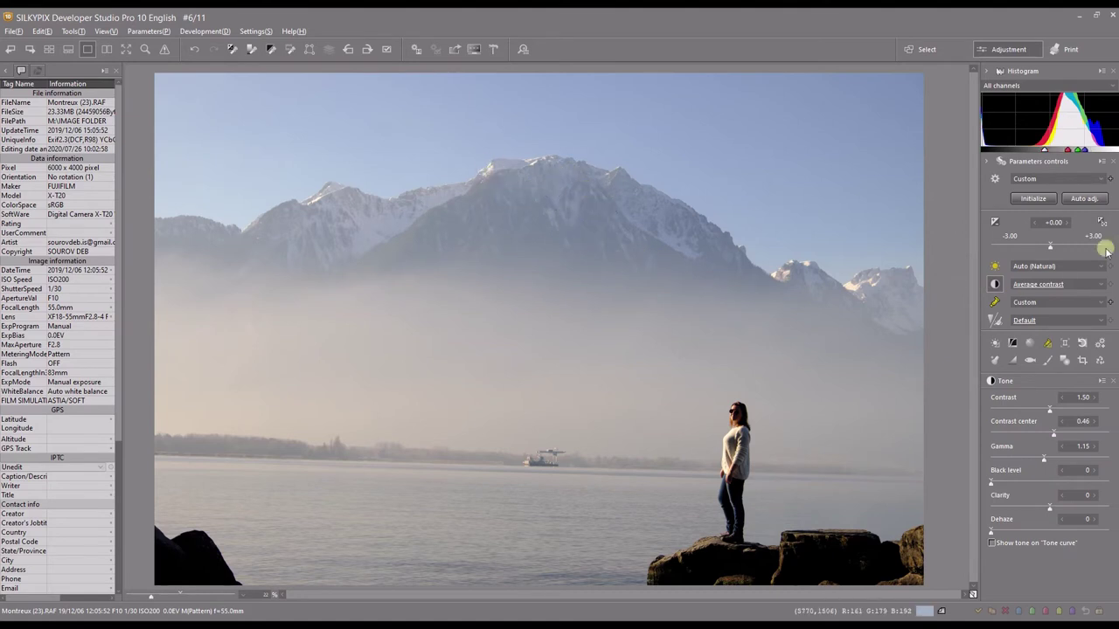
left_click_drag(1053, 409, 1061, 407)
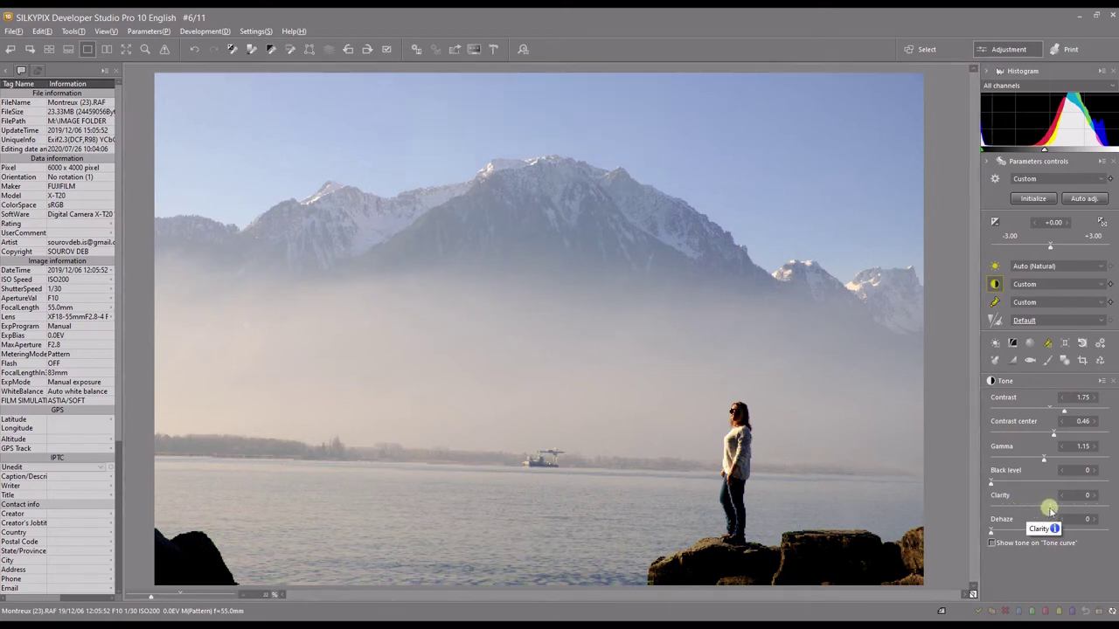
left_click_drag(1056, 507, 1060, 508)
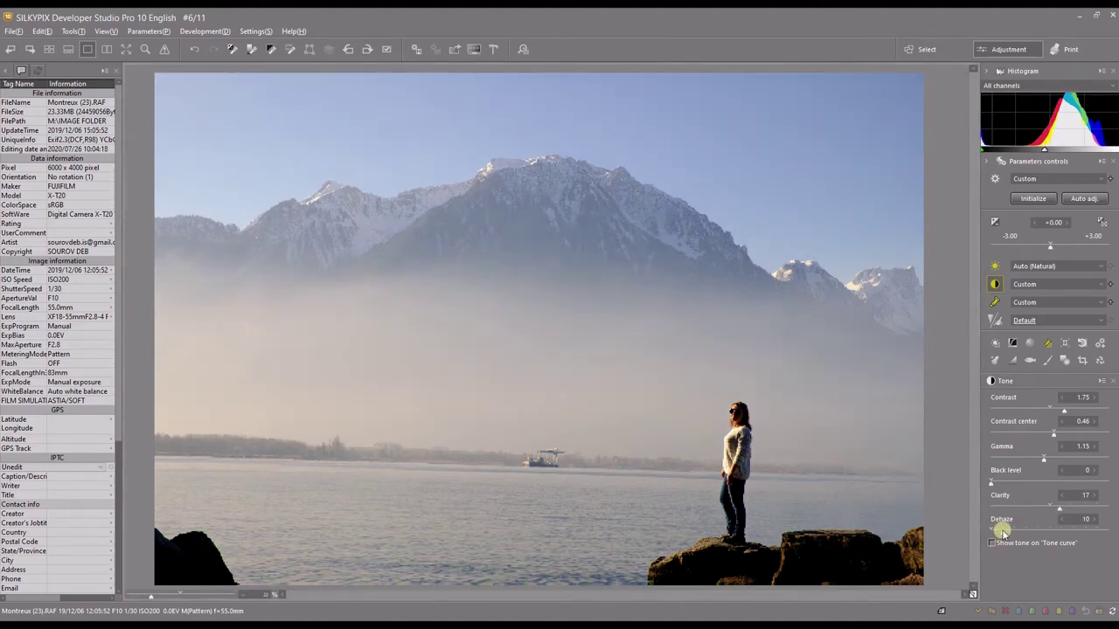
left_click(1007, 482)
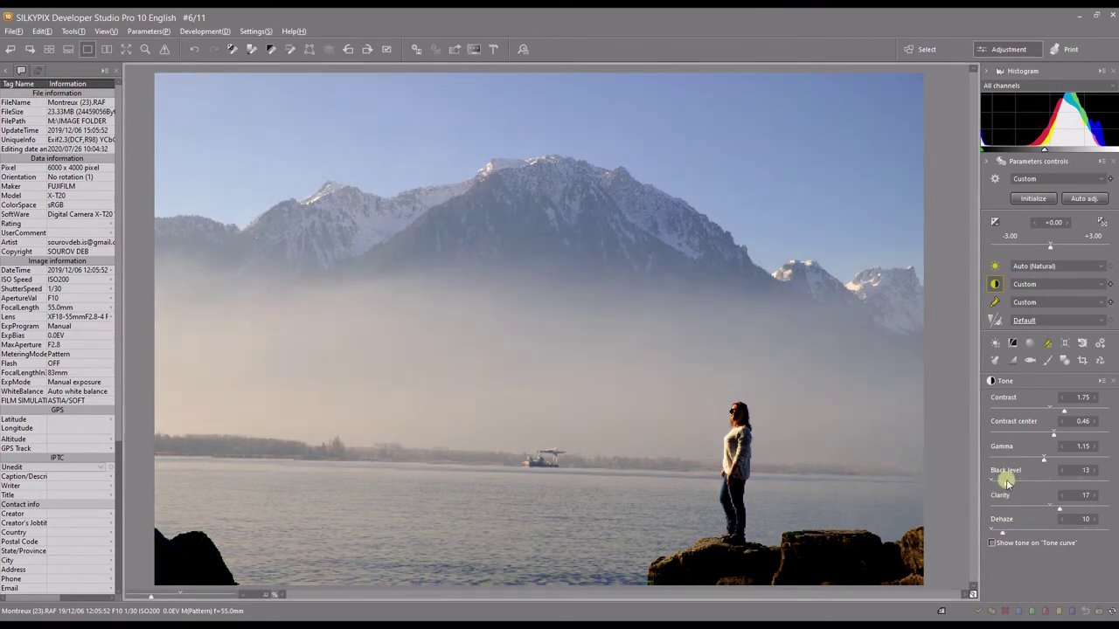
left_click_drag(1007, 483, 1011, 483)
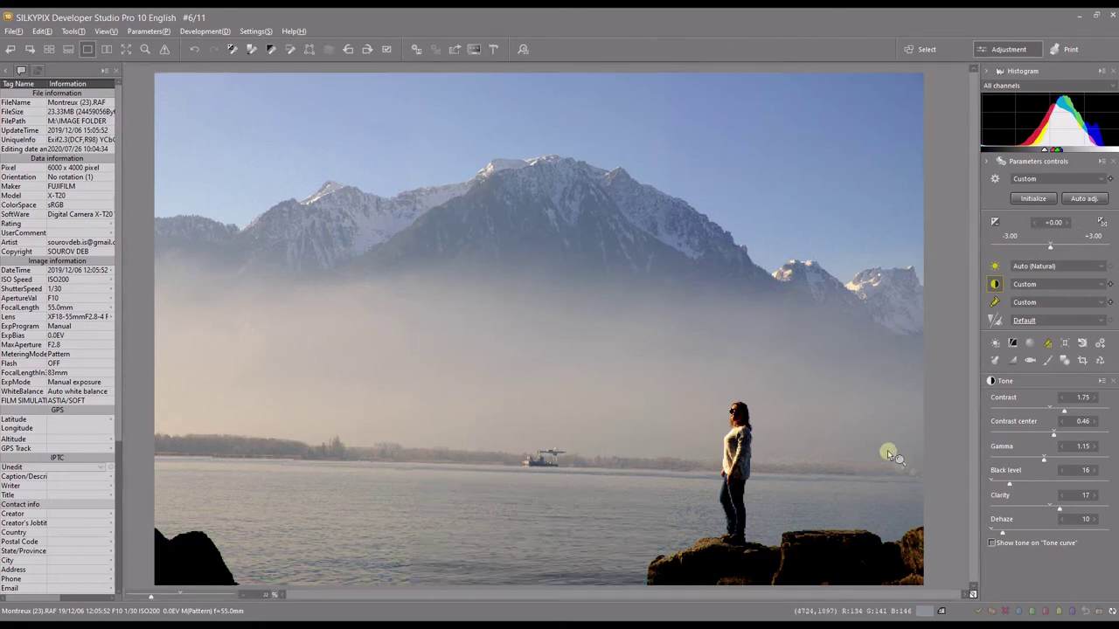
left_click(1009, 531)
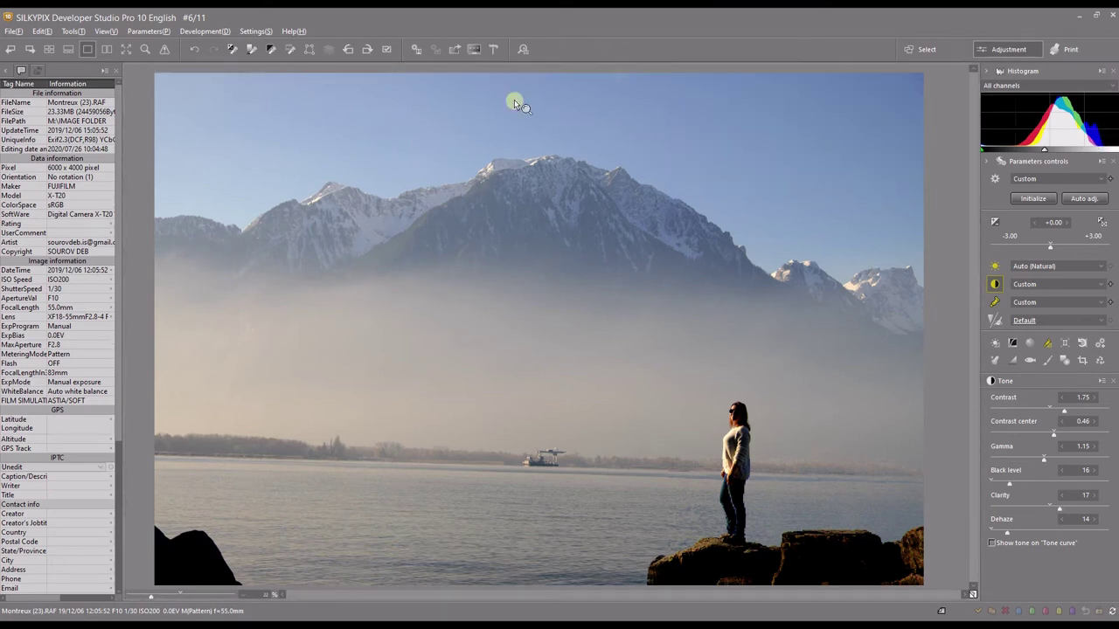
Step: Preview the clipping warning overlay, then set the warning option to Disable warning
left_click(166, 50)
left_click(178, 102)
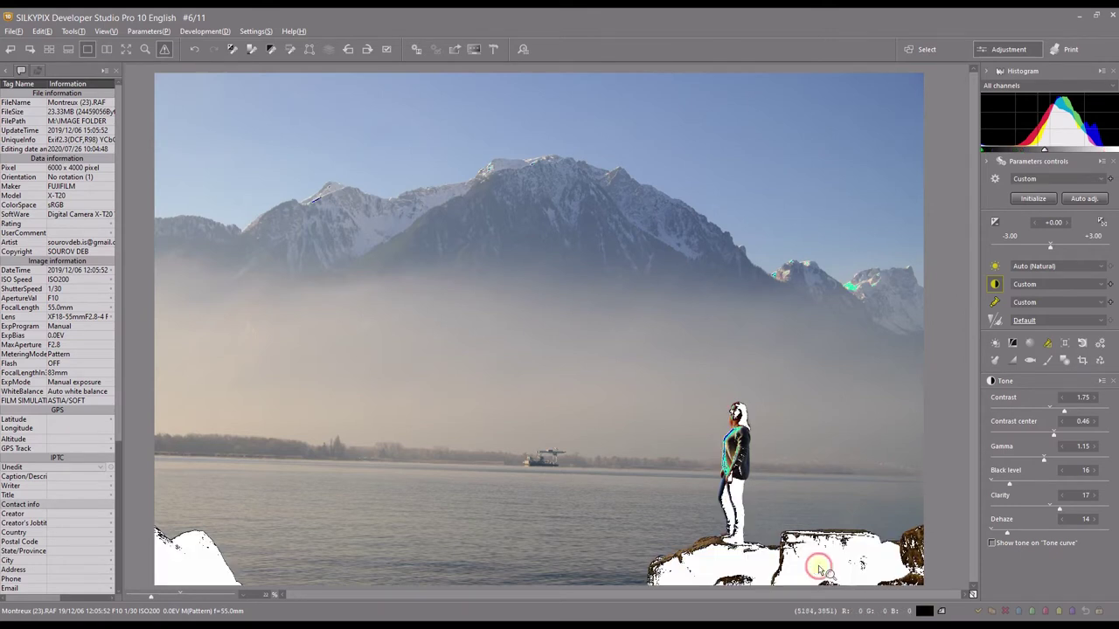
left_click(165, 54)
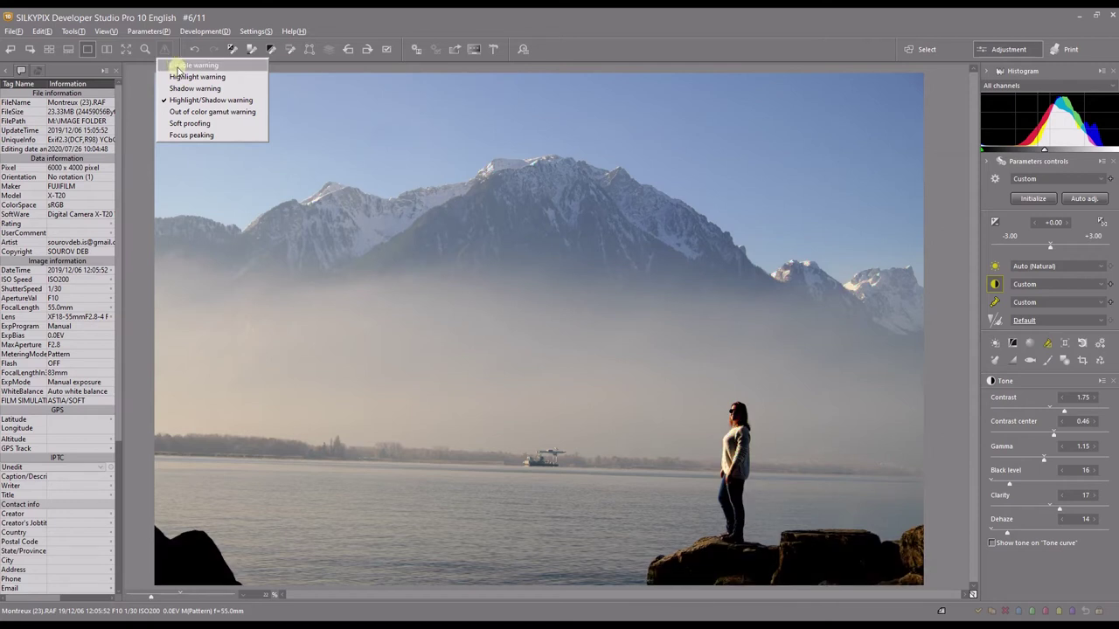
left_click(178, 68)
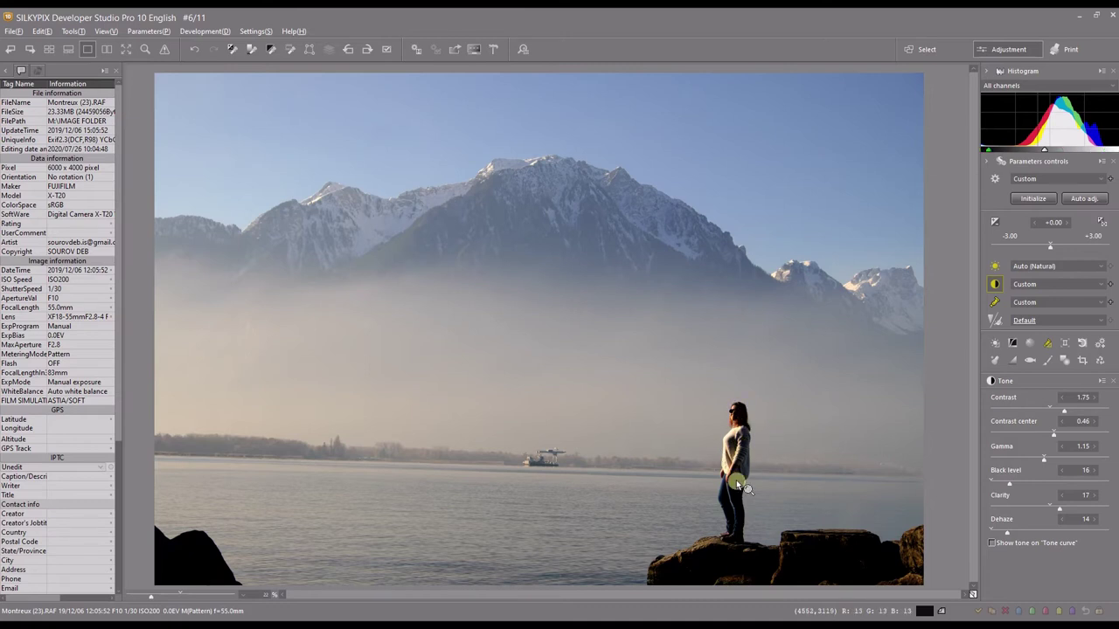
Step: Set the Exposure/Luminance mode to Color Burn at strength 25 and raise Shadow to 12
left_click(993, 224)
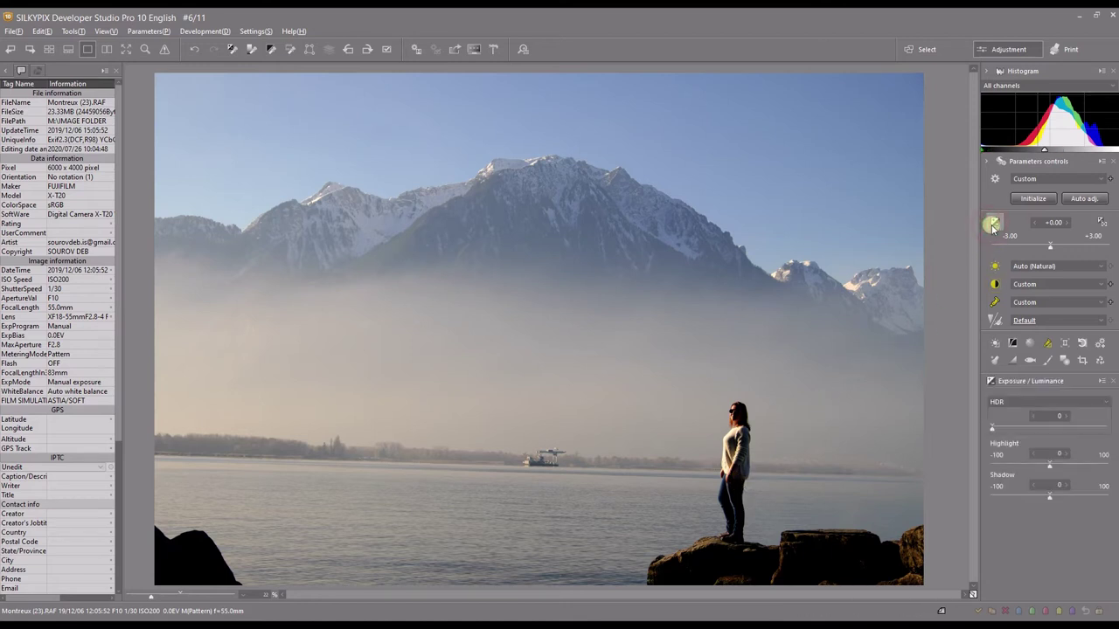
left_click(1005, 402)
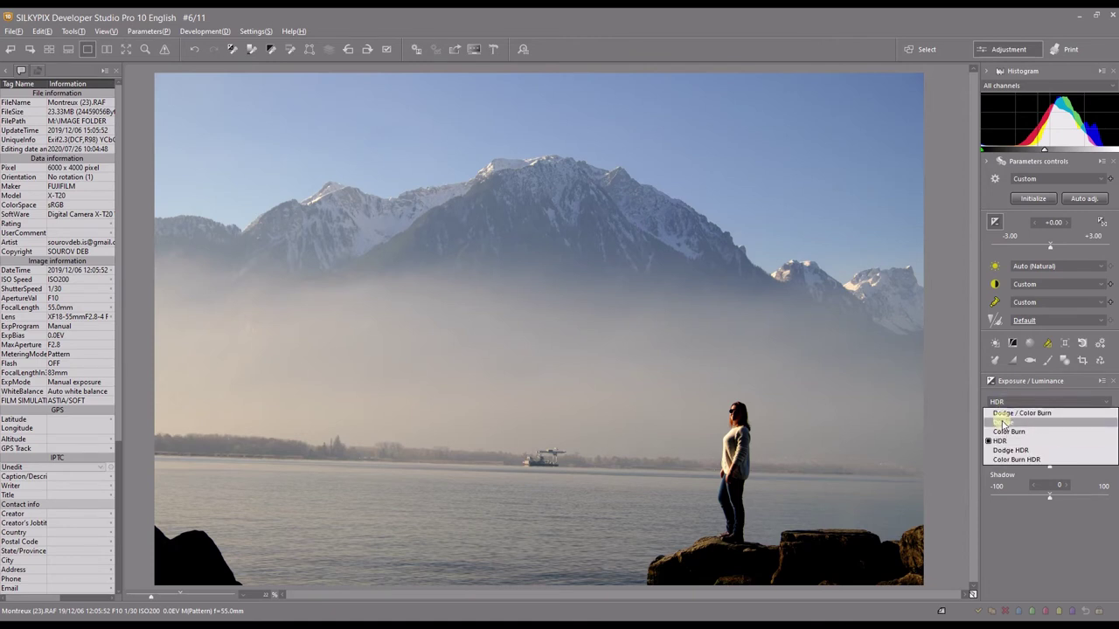
left_click(1003, 422)
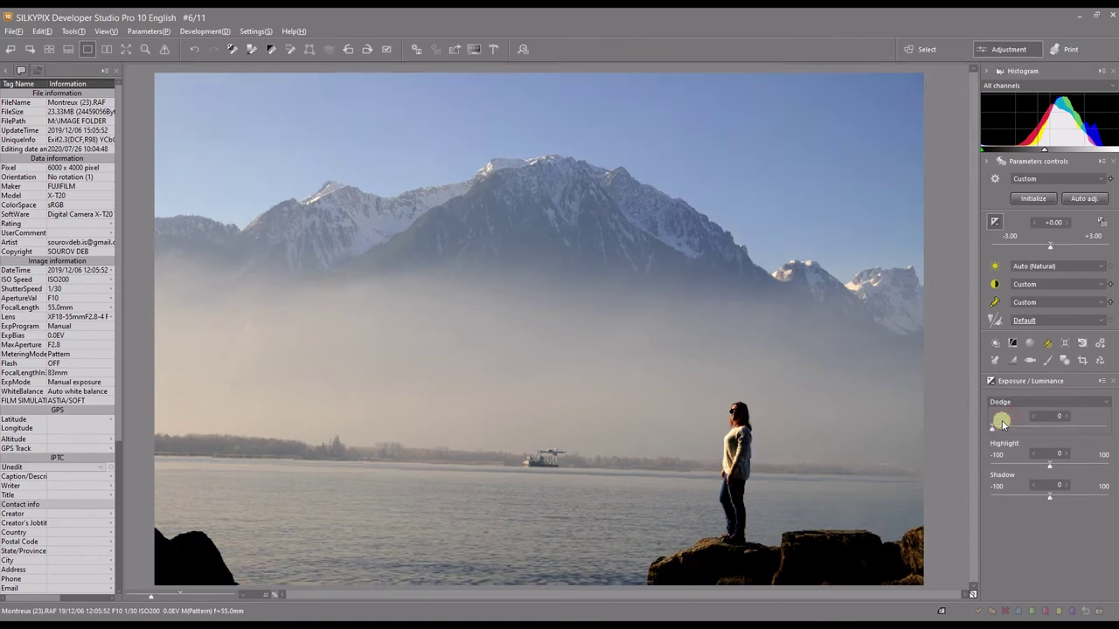
left_click_drag(999, 426, 1023, 428)
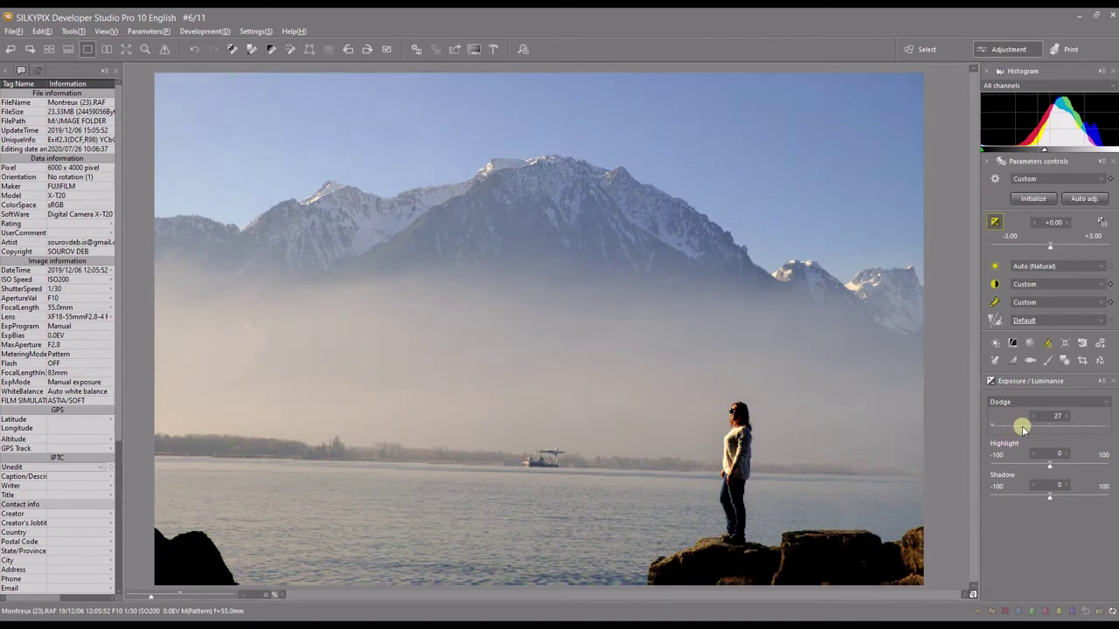
left_click_drag(1022, 427, 999, 426)
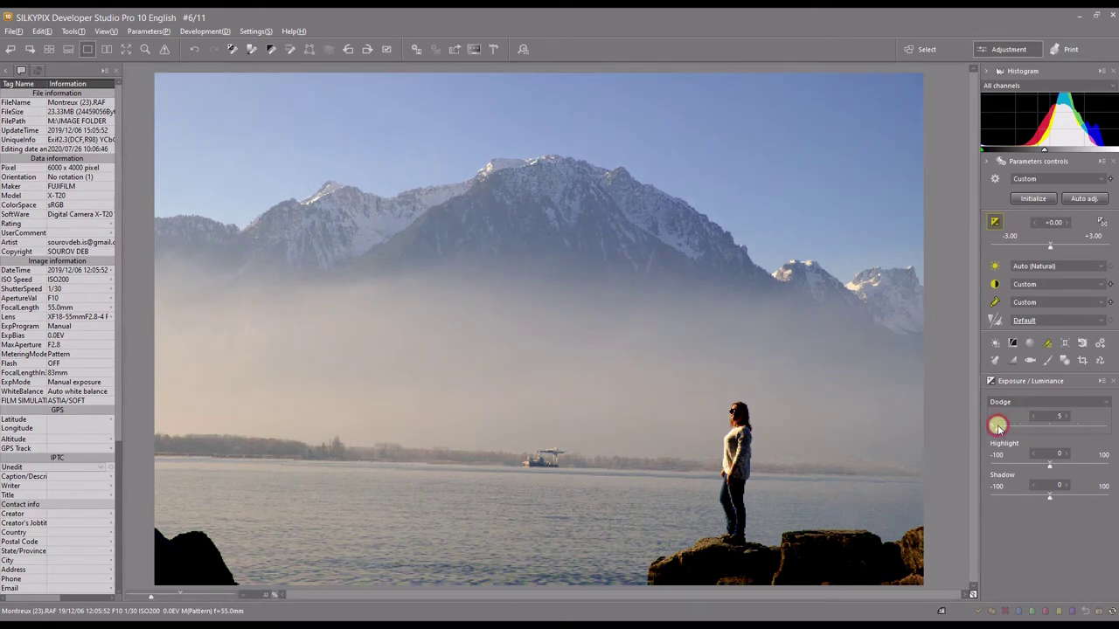
left_click(998, 400)
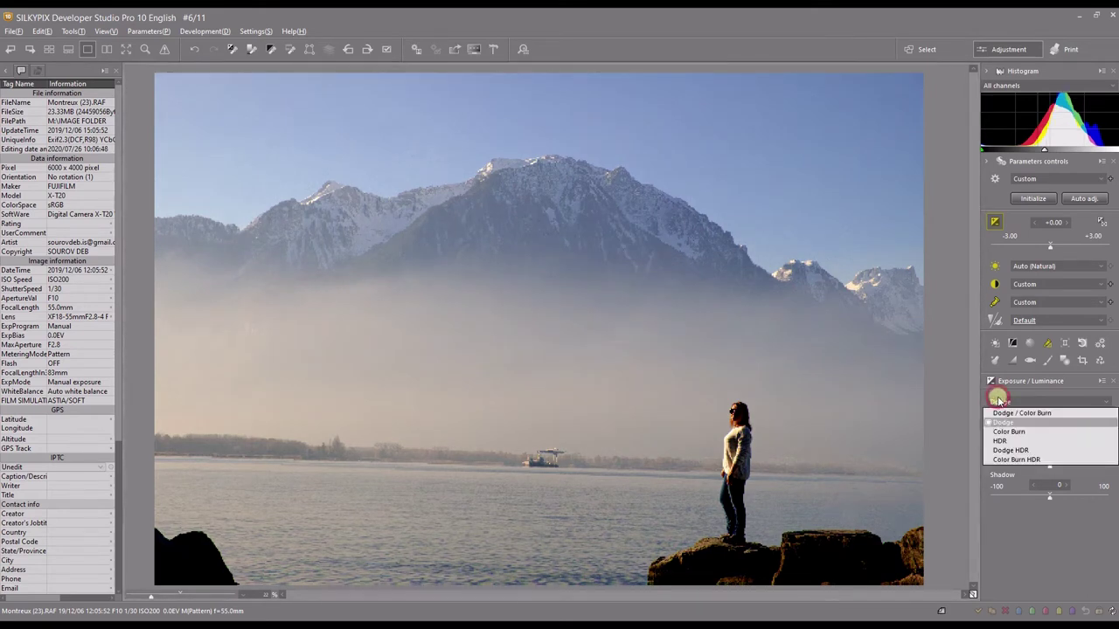
left_click(1009, 432)
left_click_drag(999, 428, 1023, 427)
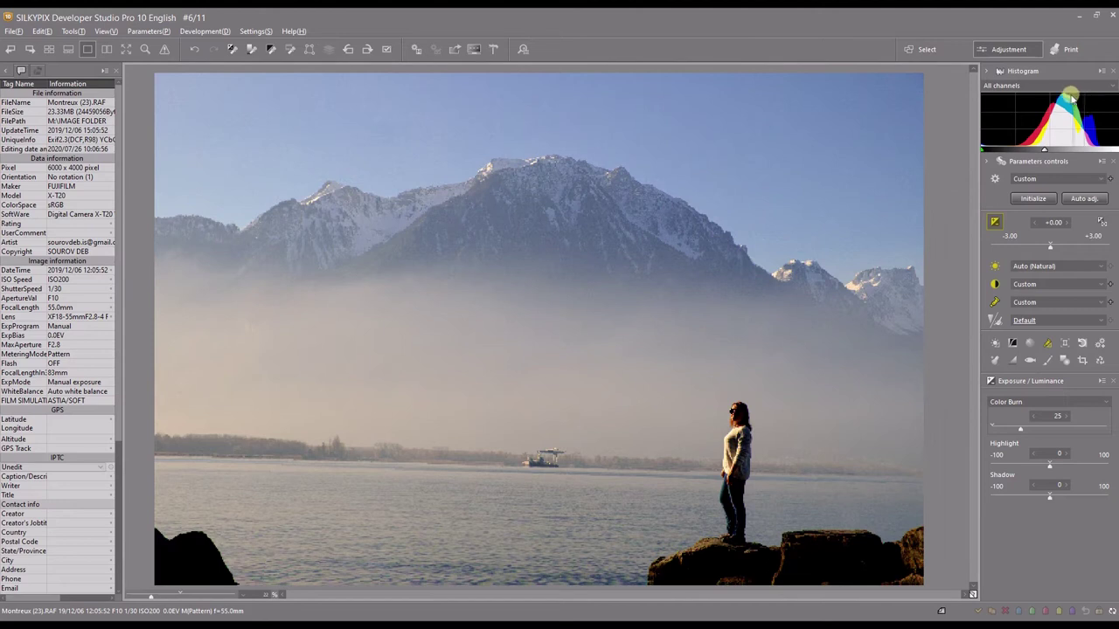
left_click(1056, 498)
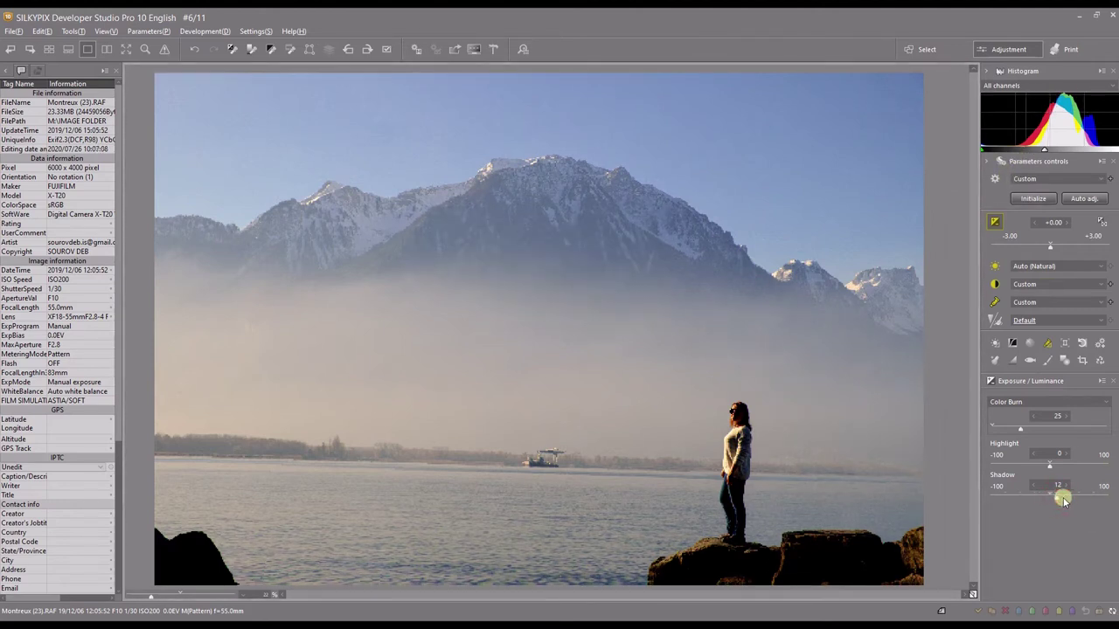
left_click(1057, 499)
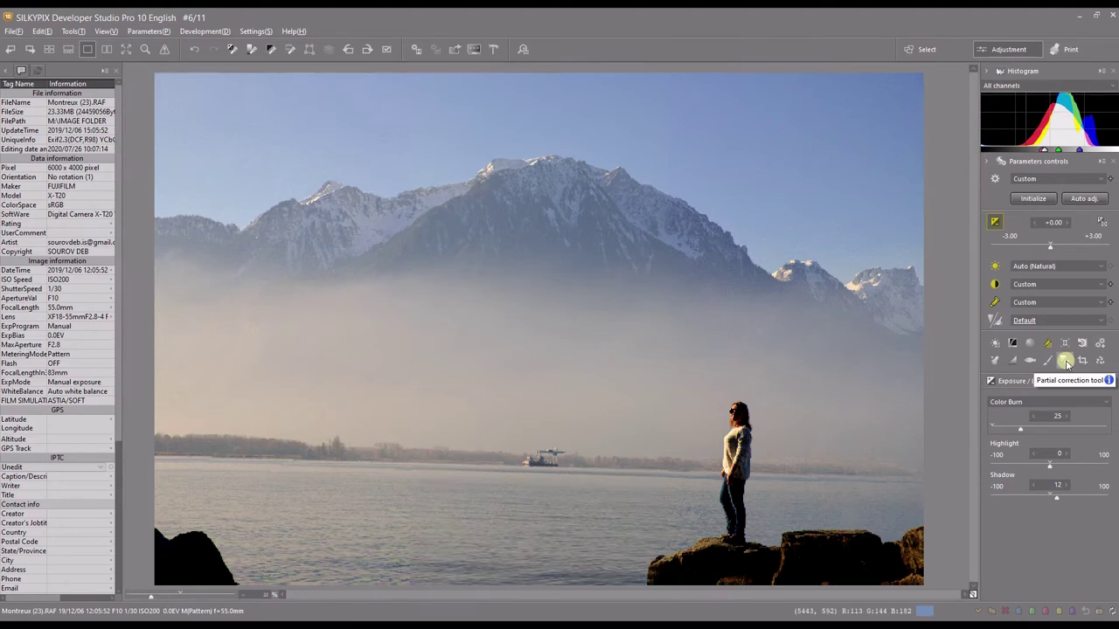
Step: Place a gradual filter on the photo and stretch its guides from the sky down to the haze
left_click(1064, 361)
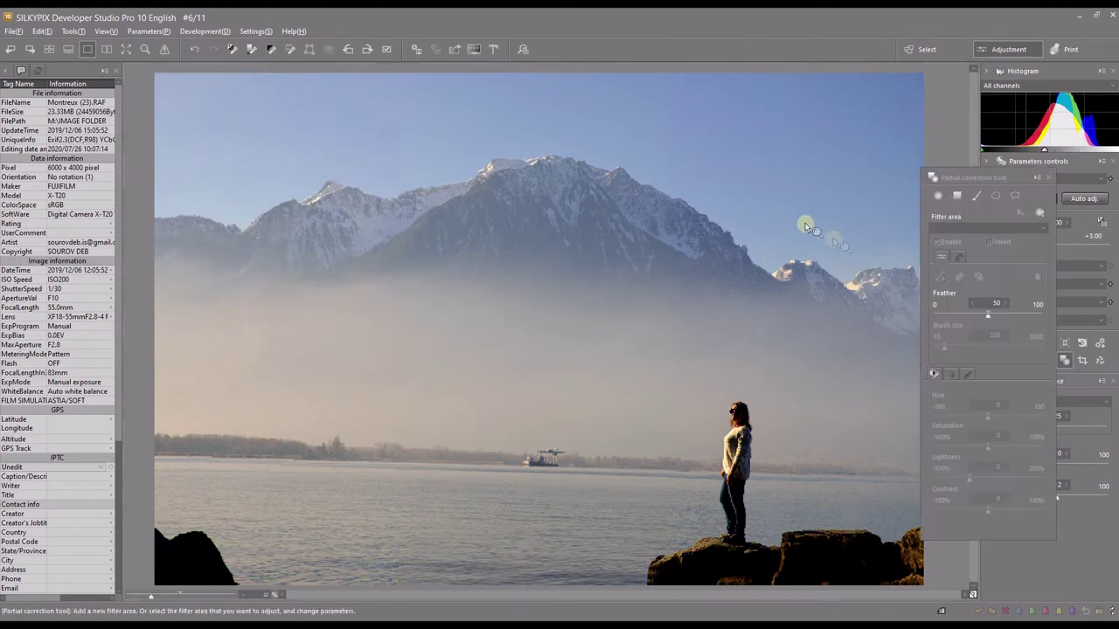
left_click(957, 198)
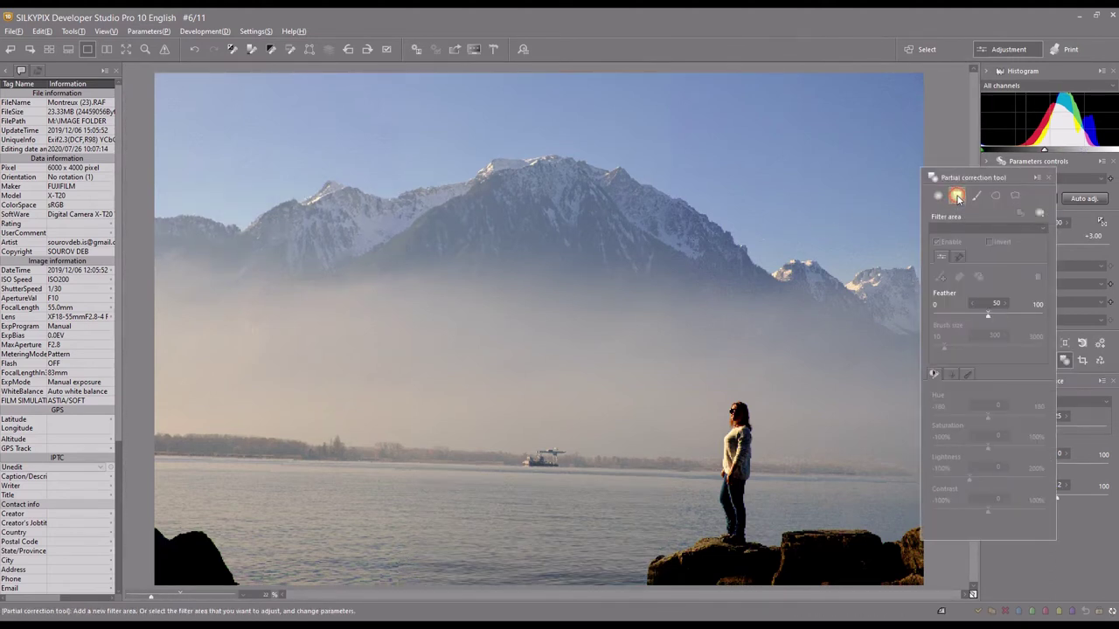
left_click(502, 80)
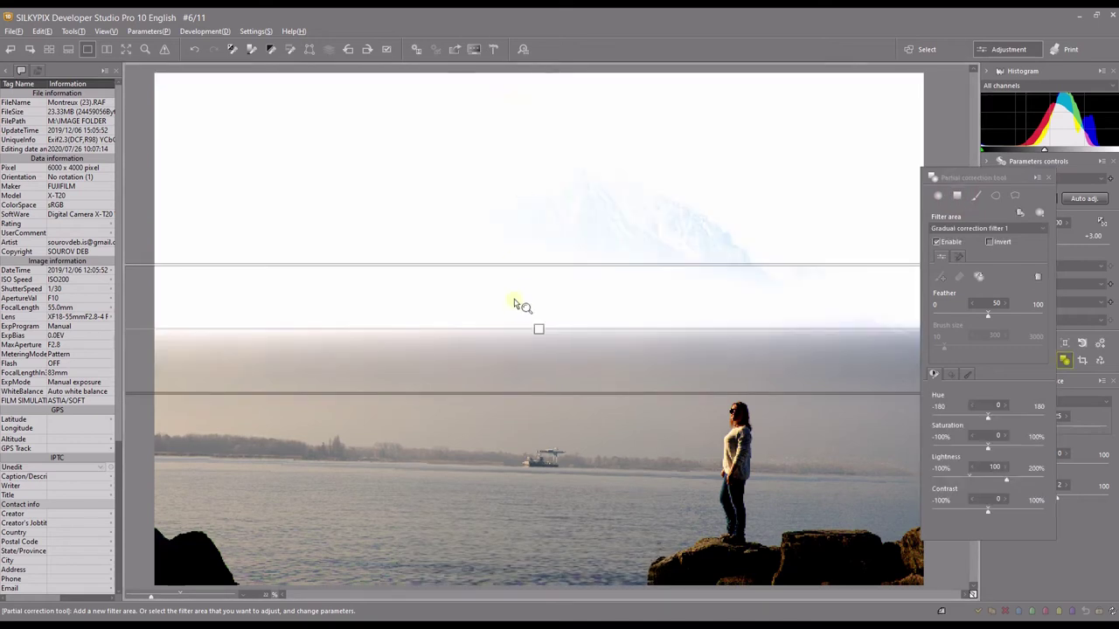
left_click_drag(527, 266, 540, 120)
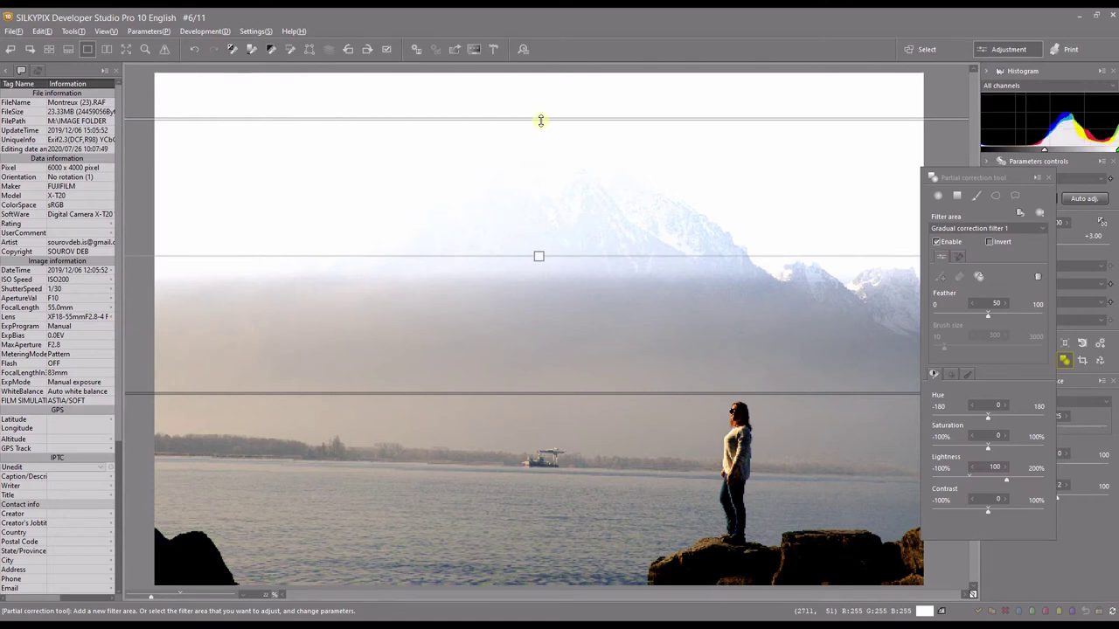
left_click_drag(541, 257, 544, 226)
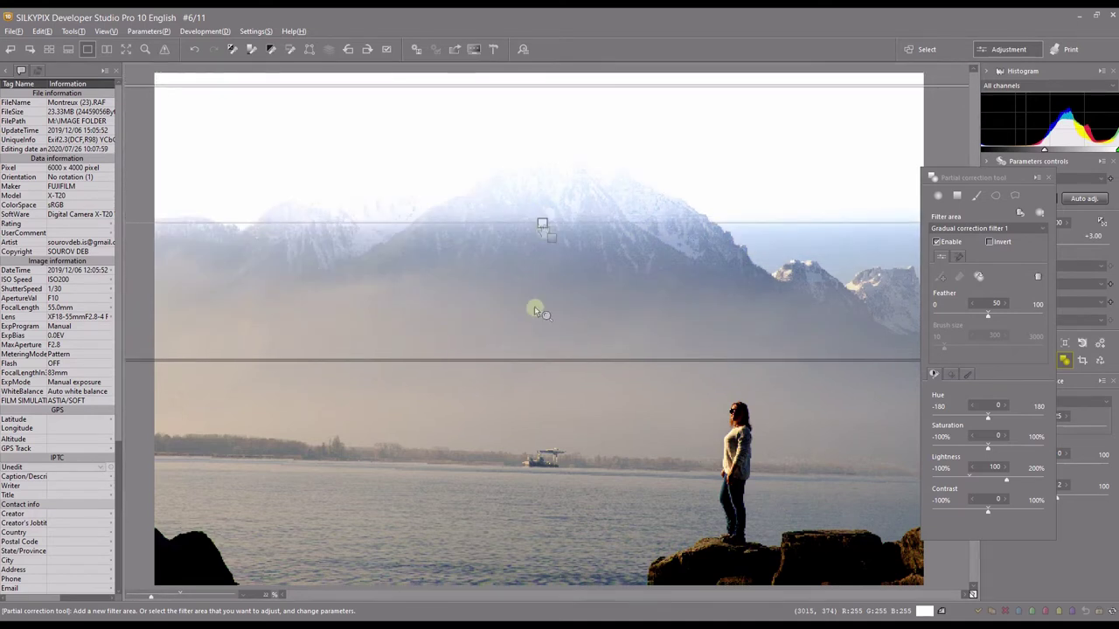
left_click_drag(533, 359, 536, 444)
Step: Extend the gradient to the far shore and set Hue -2, Saturation 31, Lightness 8, Contrast 16
left_click(968, 476)
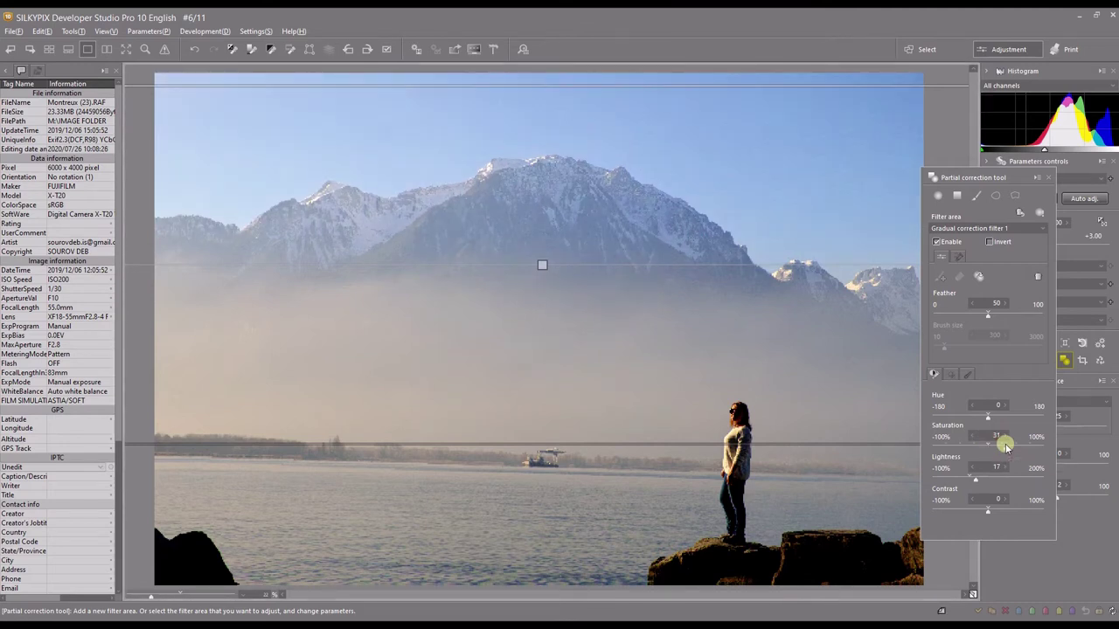
left_click_drag(988, 416, 1001, 418)
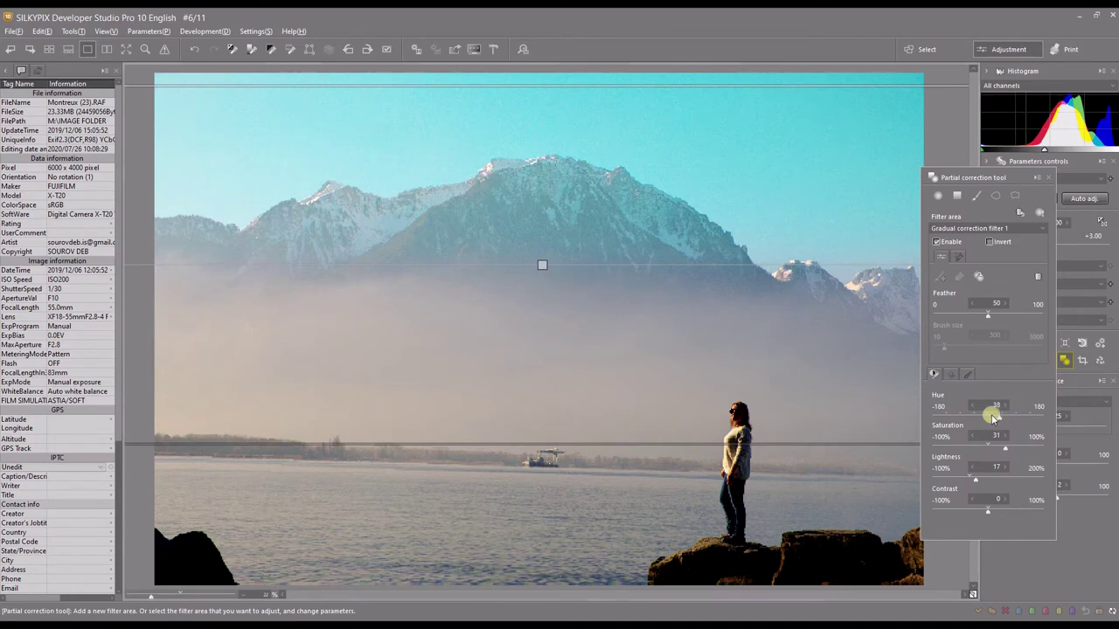
left_click(987, 418)
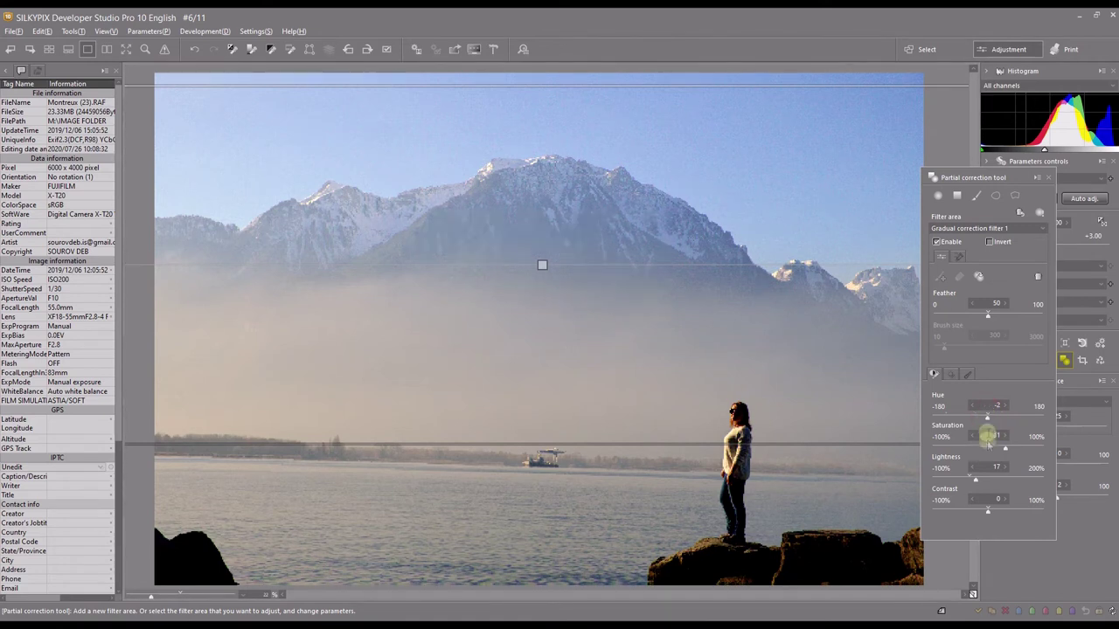
left_click_drag(998, 513, 999, 512)
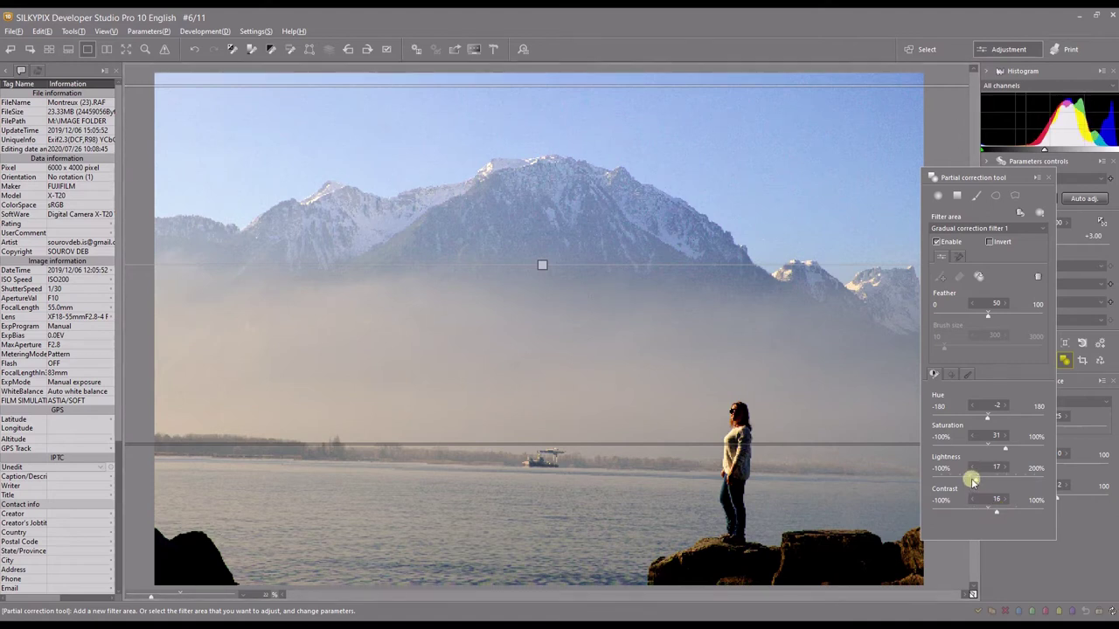
scroll(972, 480, "down", 9)
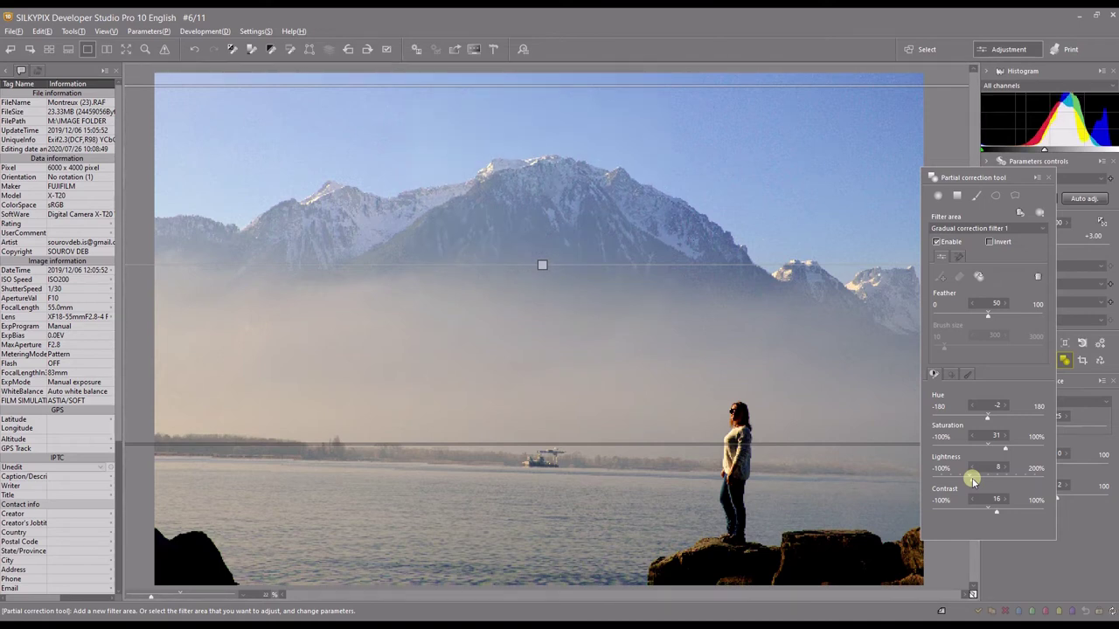
Step: Make the gradual filter target the sampled blue sky colour, shift its hue, then close Partial correction
left_click(957, 257)
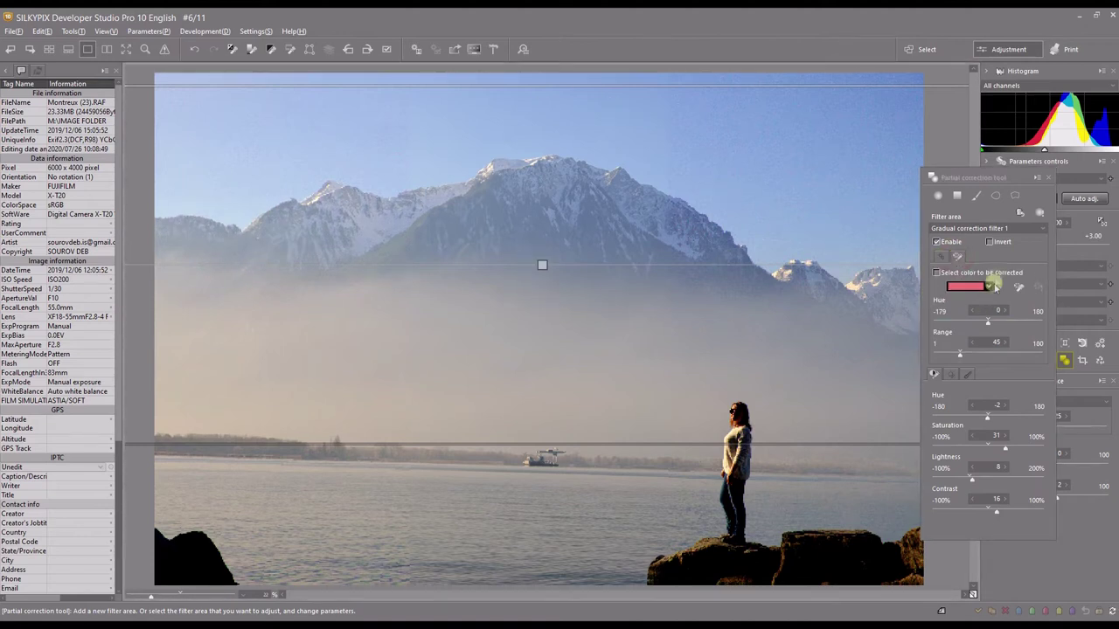
left_click(1016, 291)
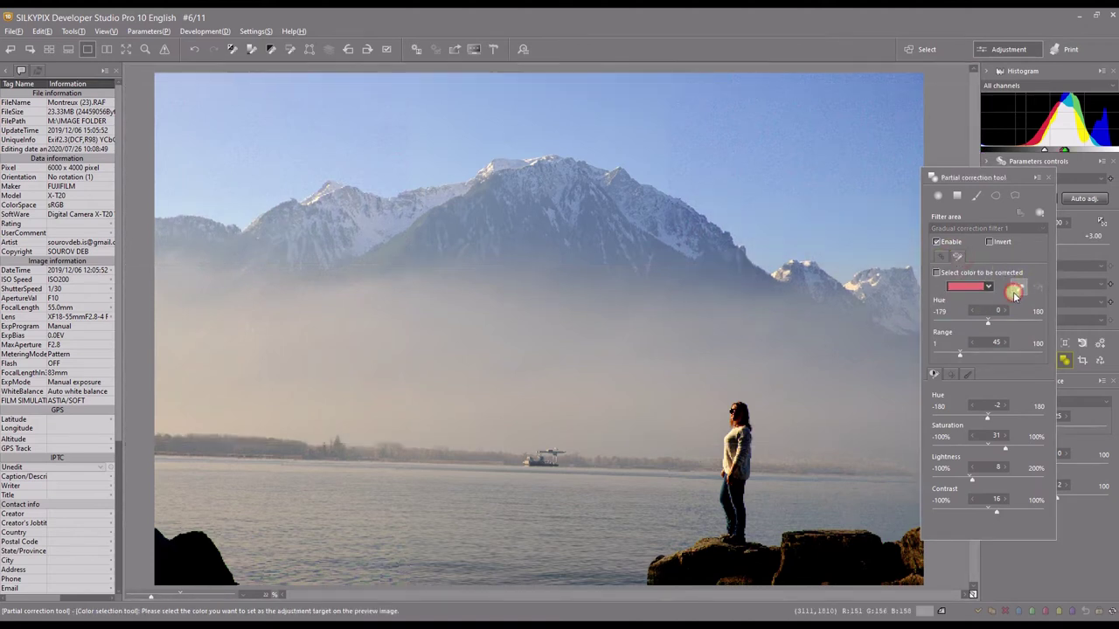
left_click(694, 160)
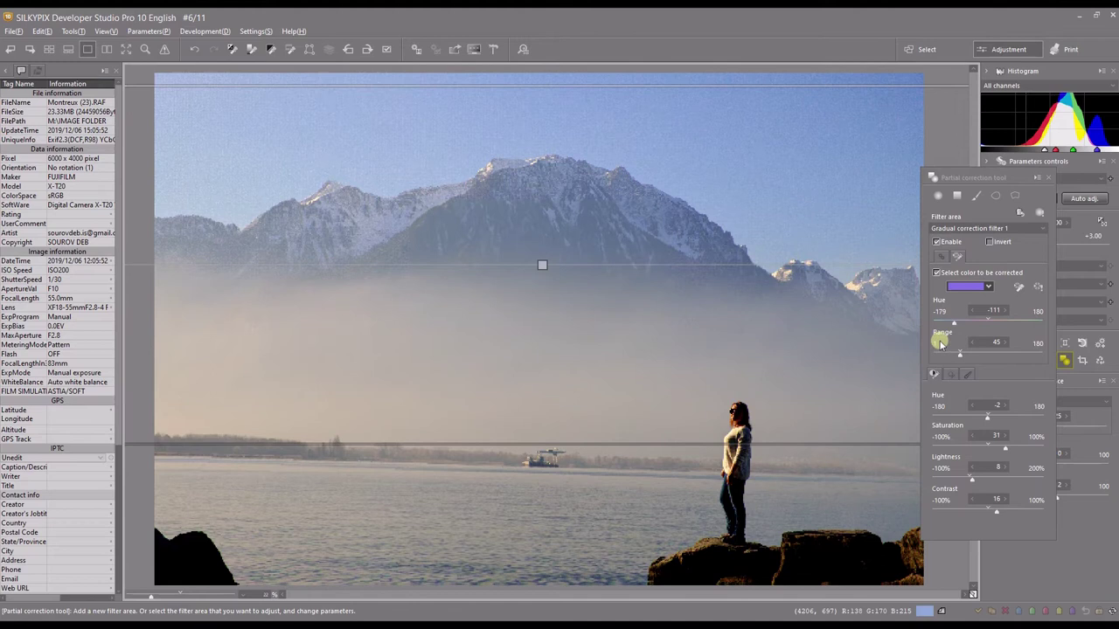
left_click_drag(982, 422, 993, 417)
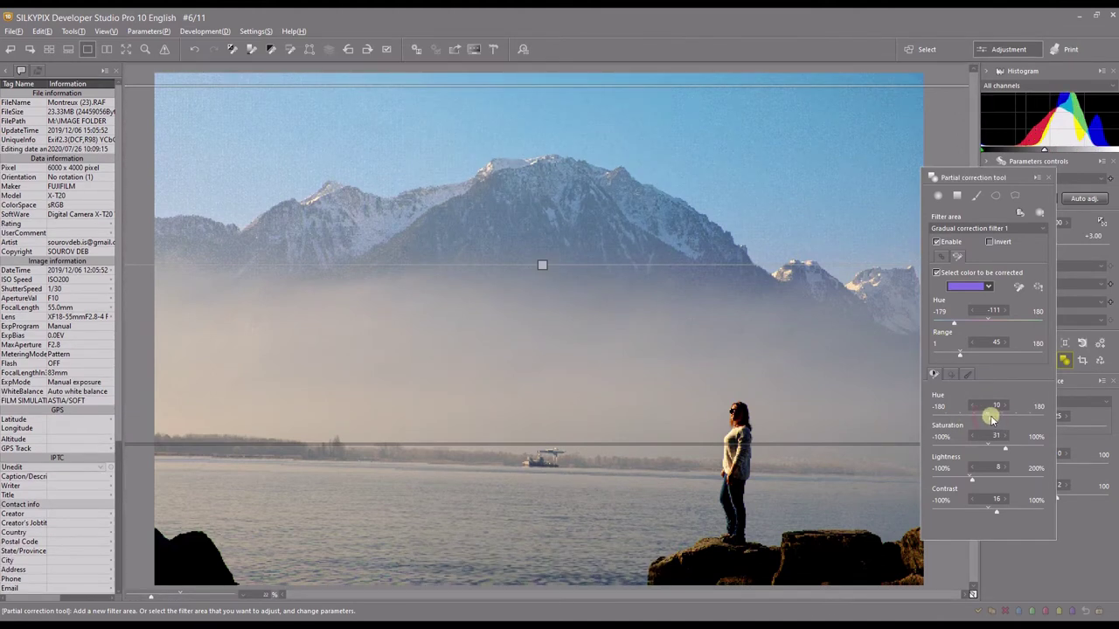
left_click(984, 415)
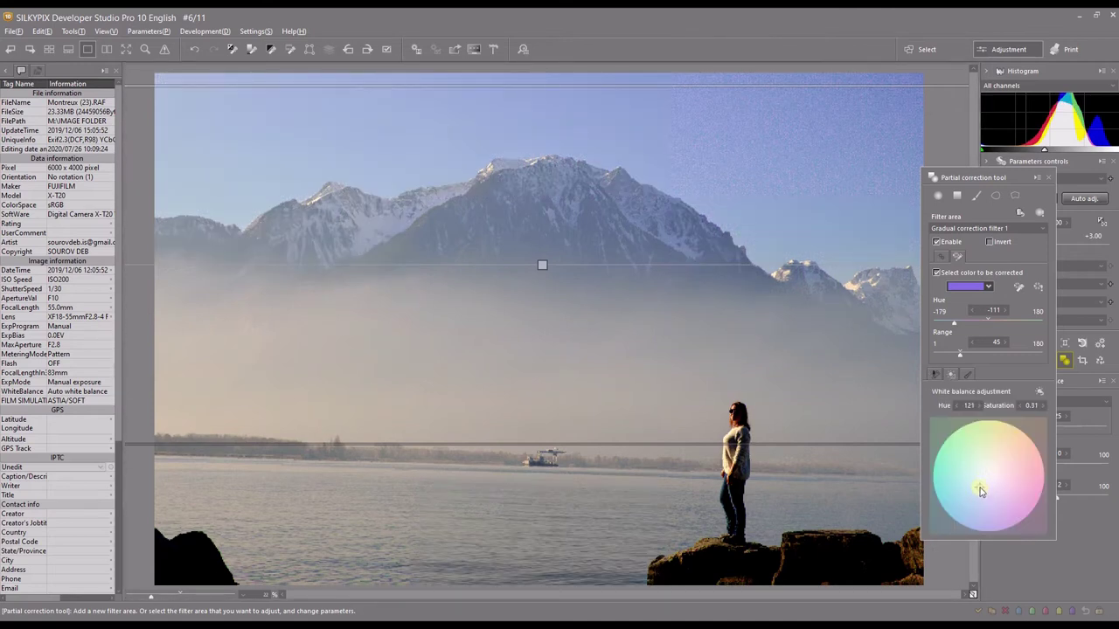
left_click(1047, 178)
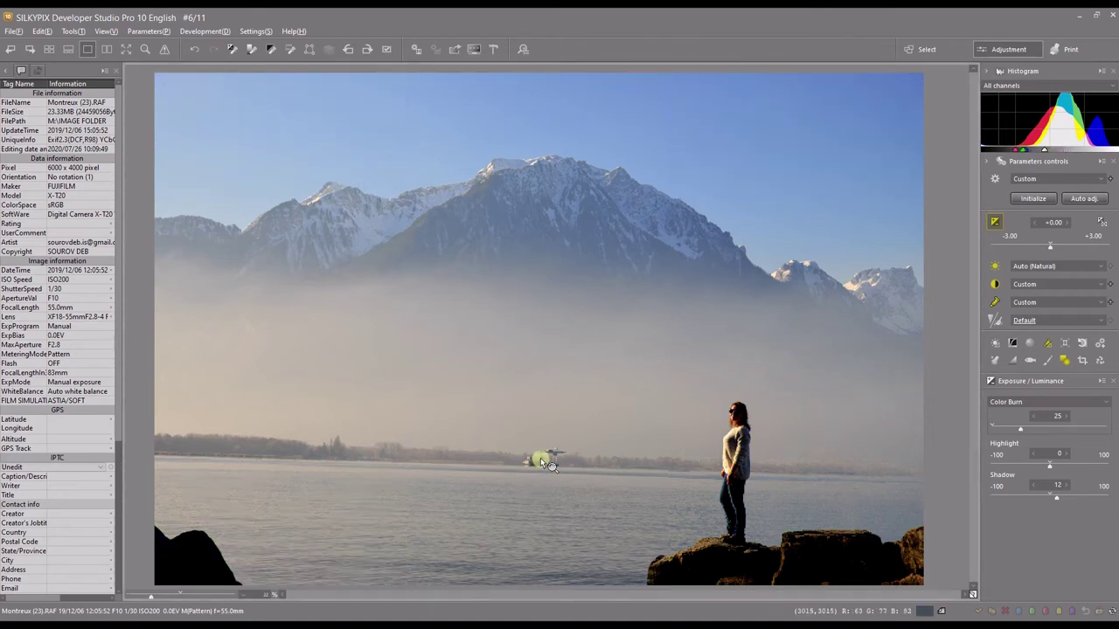
Step: Drag the Tone black level from 16 up to 24
left_click(994, 287)
left_click_drag(1010, 483, 1014, 483)
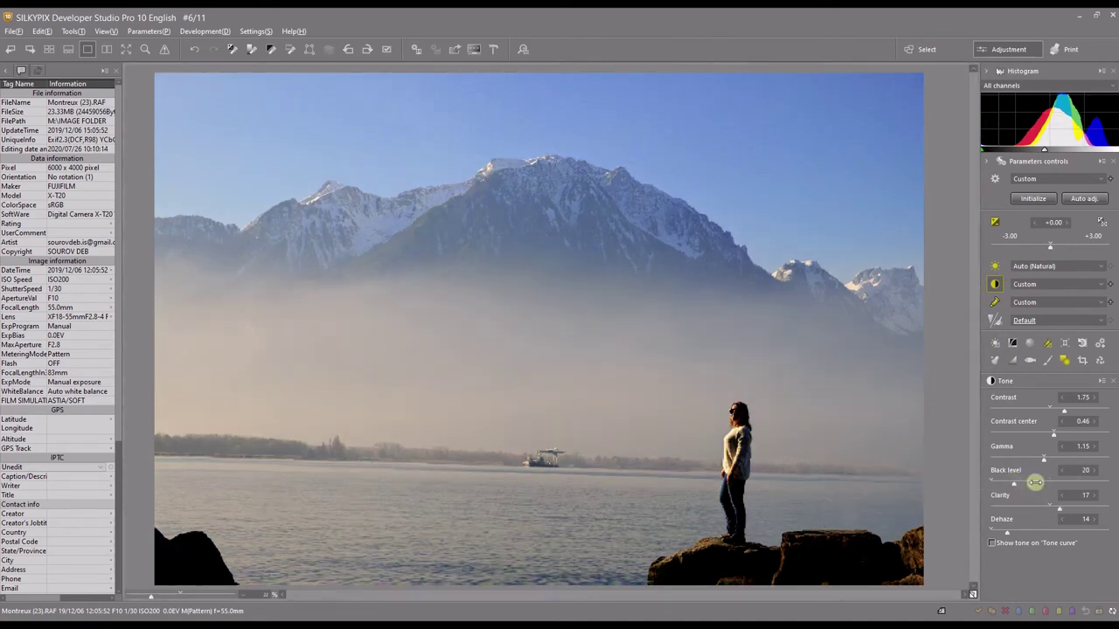
left_click_drag(1014, 484, 1018, 482)
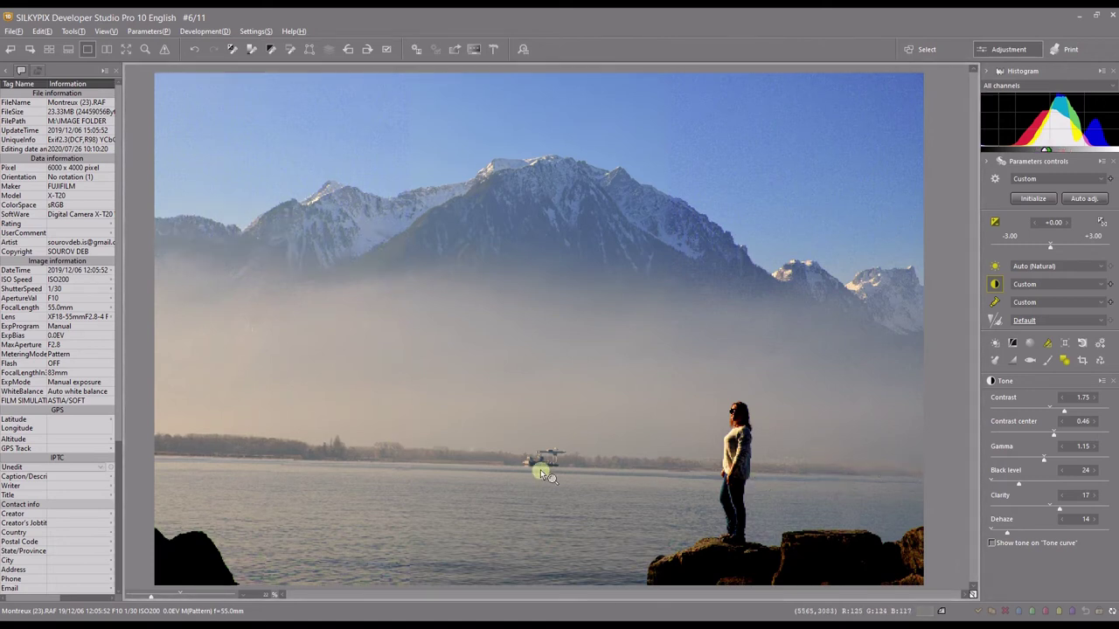
Step: Level the lake horizon with a -1.91° rotation, using a guide line along the horizon
left_click(1078, 344)
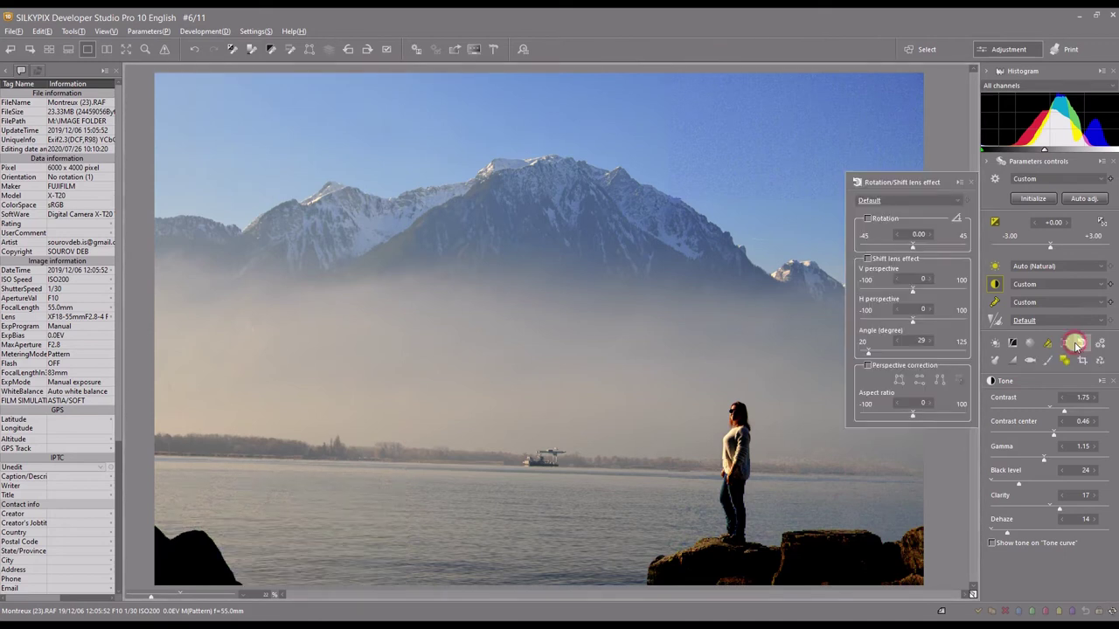
left_click(954, 218)
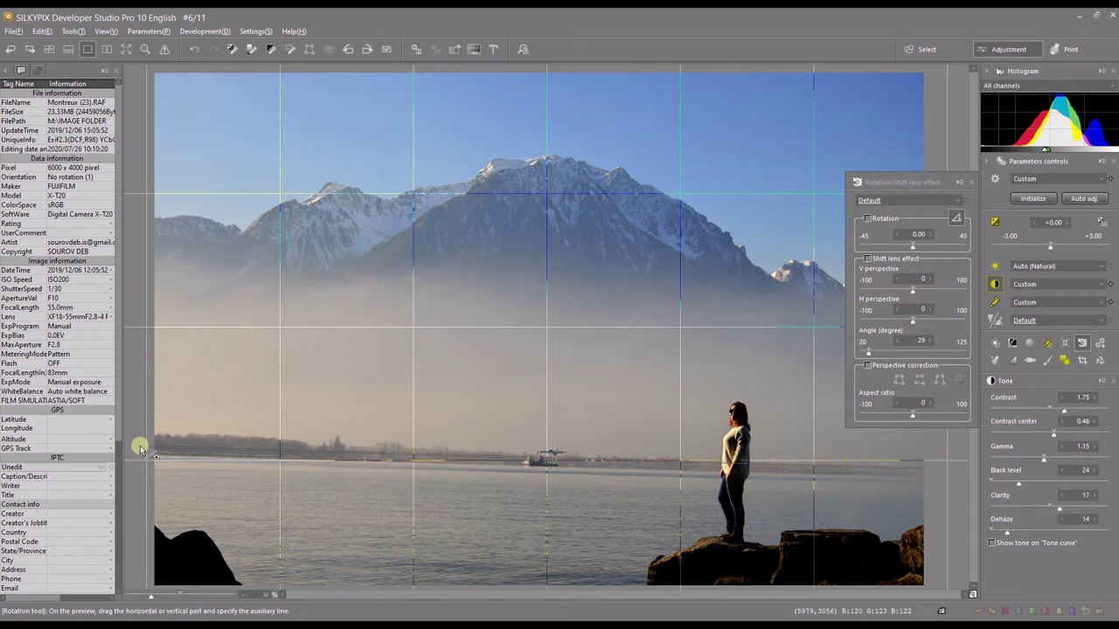
left_click_drag(140, 449, 140, 441)
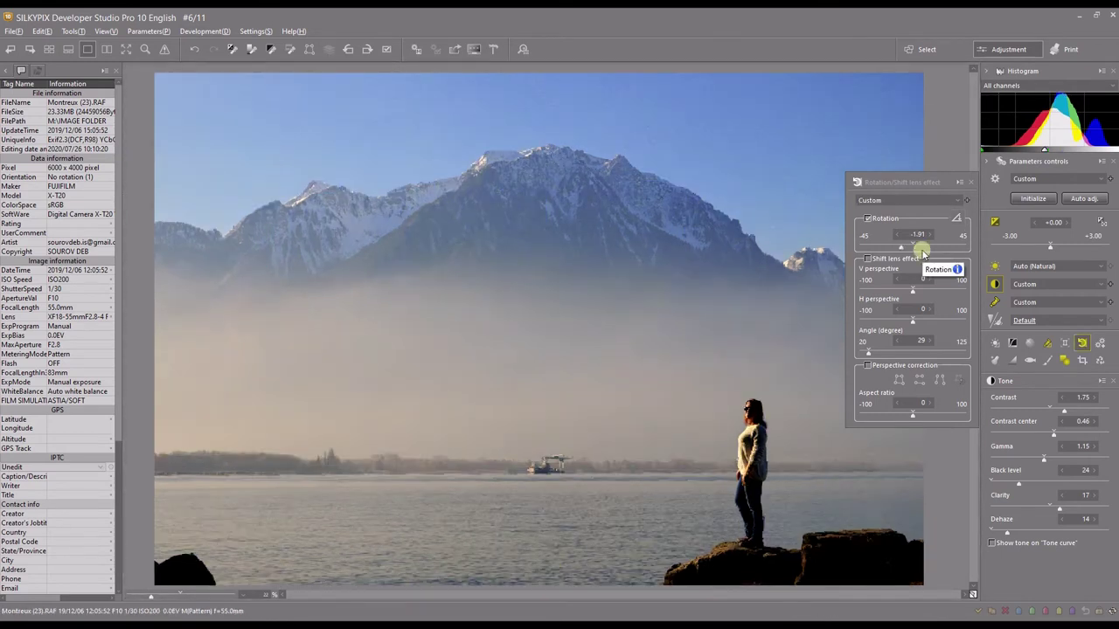
left_click(789, 250)
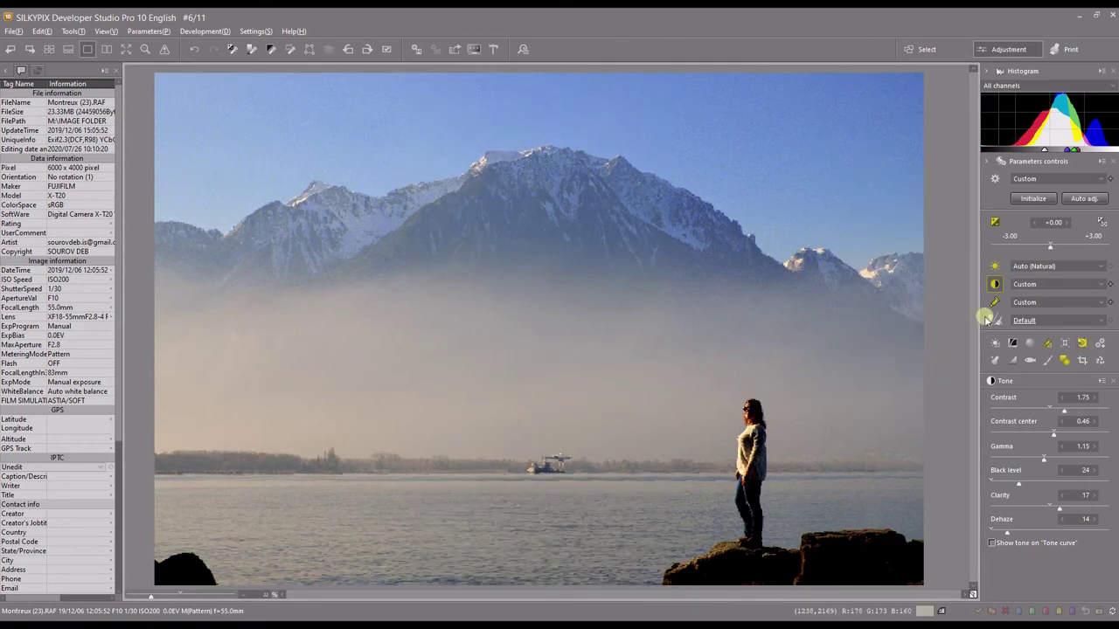
Step: Set the sharpening type to Normal sharp and raise Outline emphasis from 25 to 31
left_click(992, 319)
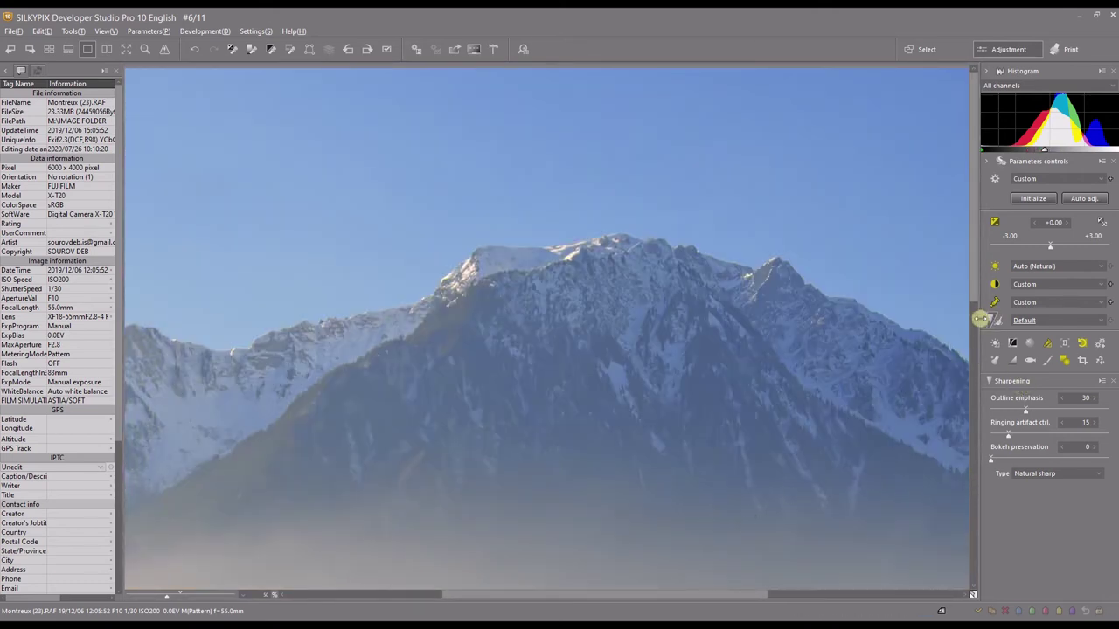
left_click(1040, 472)
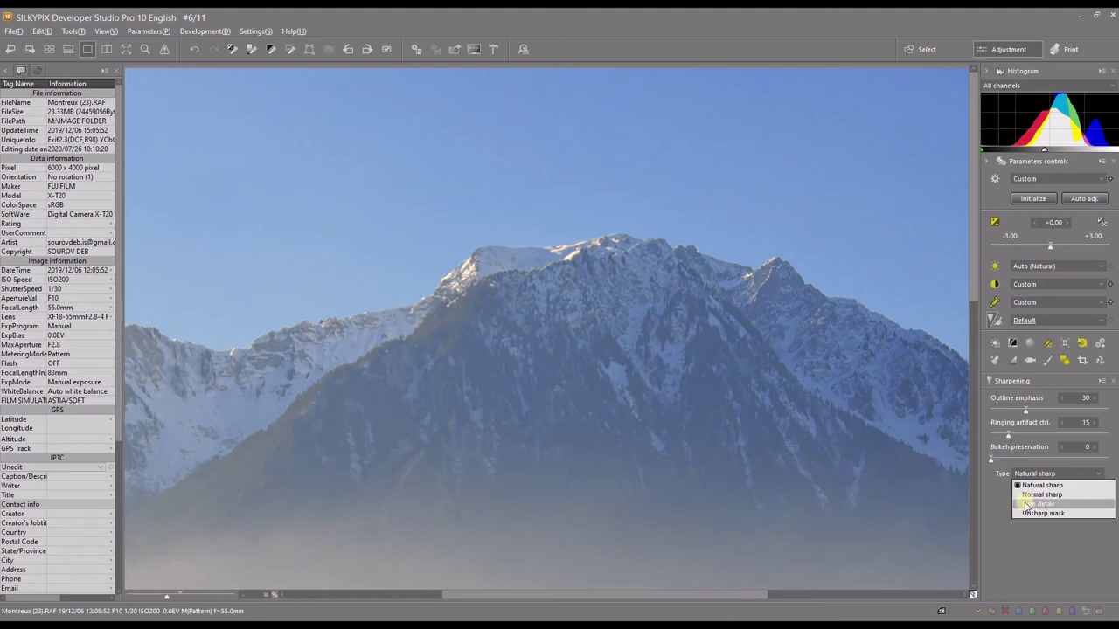
left_click(1029, 495)
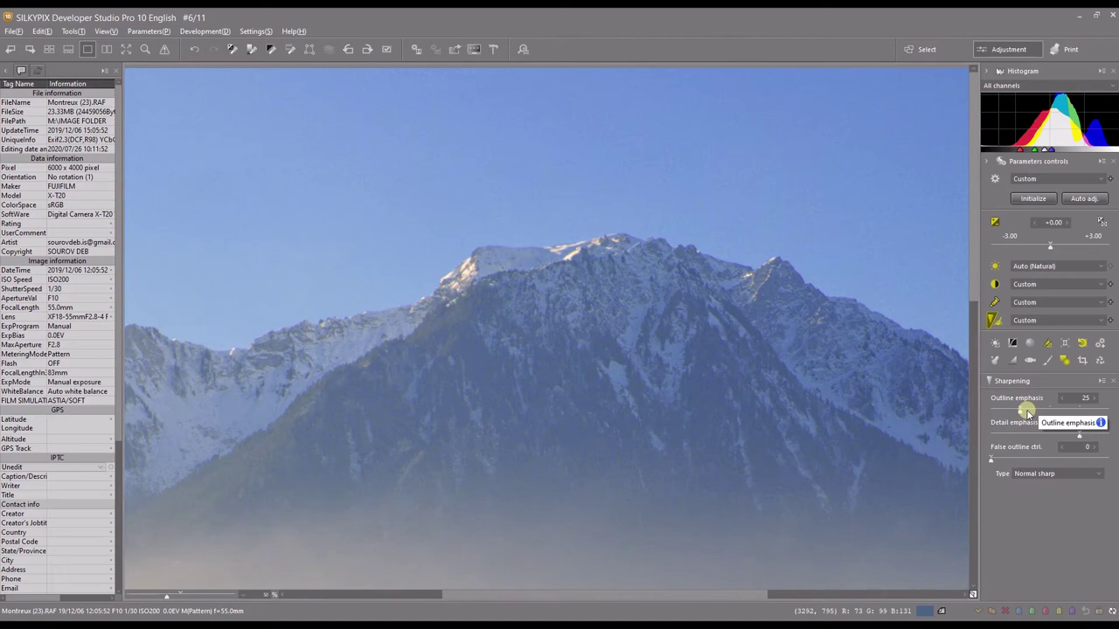
scroll(1026, 412, "up", 6)
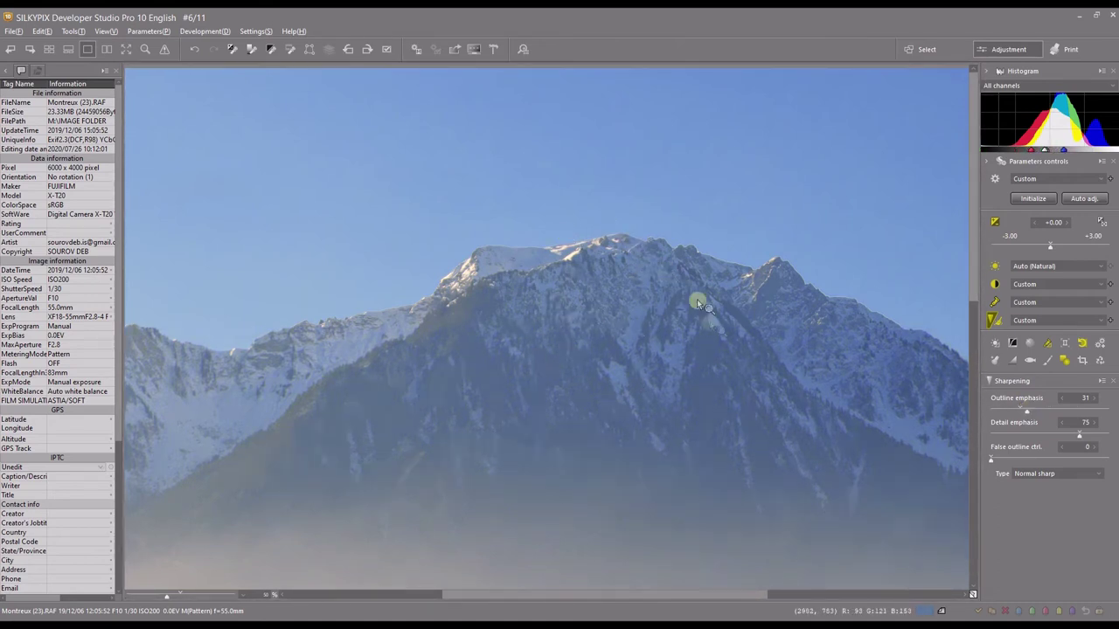
Step: Raise Demosaicing sharpness in Development settings from 83 to 100
left_click(1104, 345)
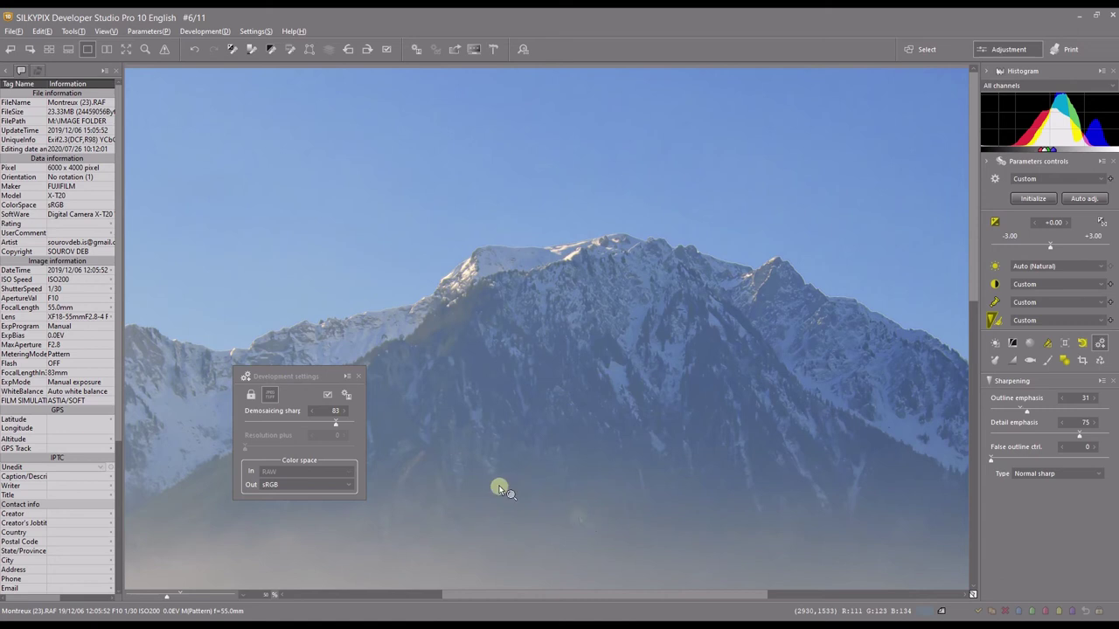
left_click(352, 423)
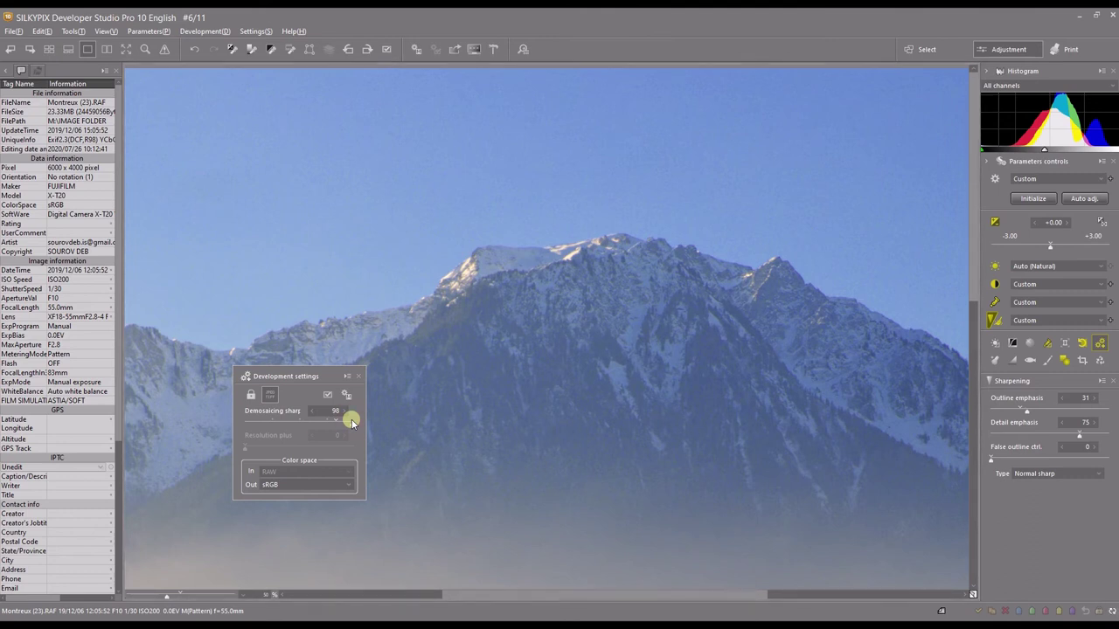
left_click_drag(352, 423, 365, 423)
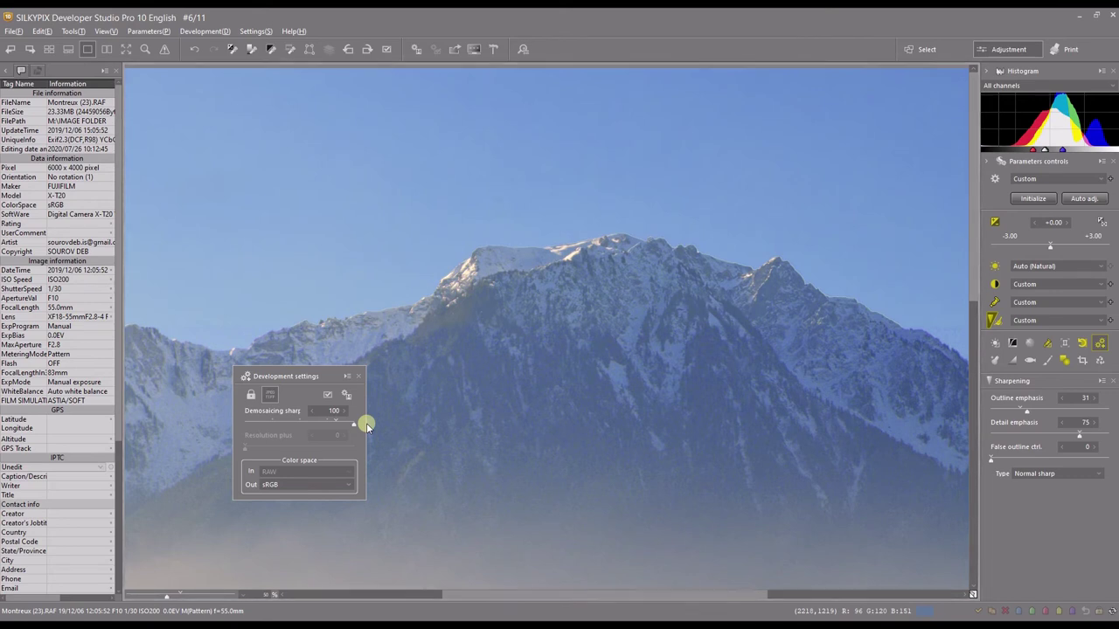
Step: Close Development settings and fit the whole photo in the window
left_click(357, 378)
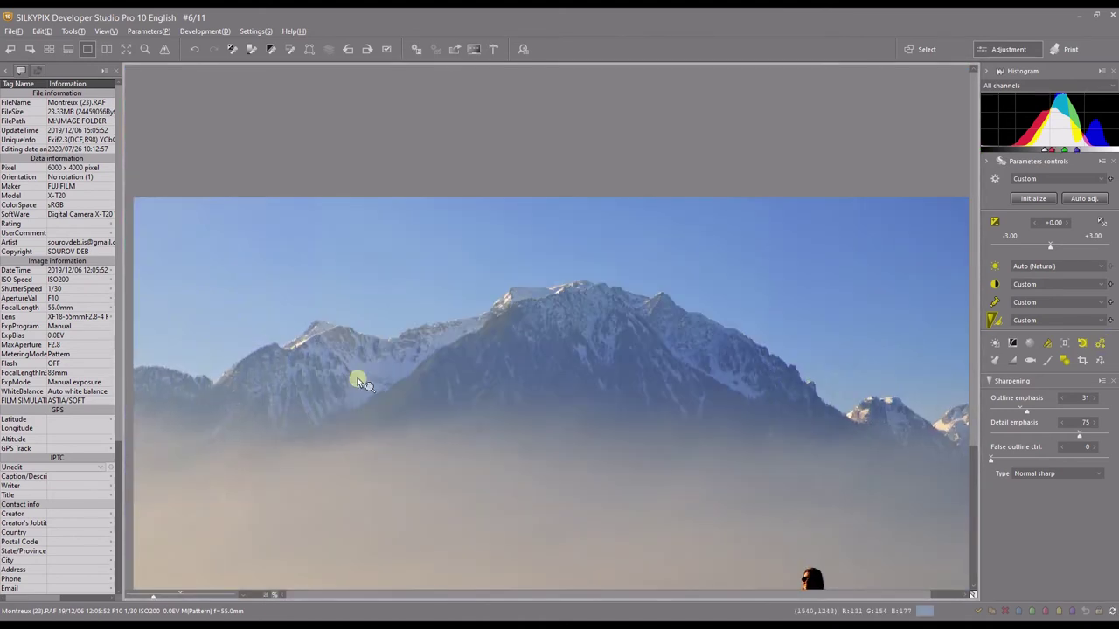
left_click_drag(357, 372, 337, 222)
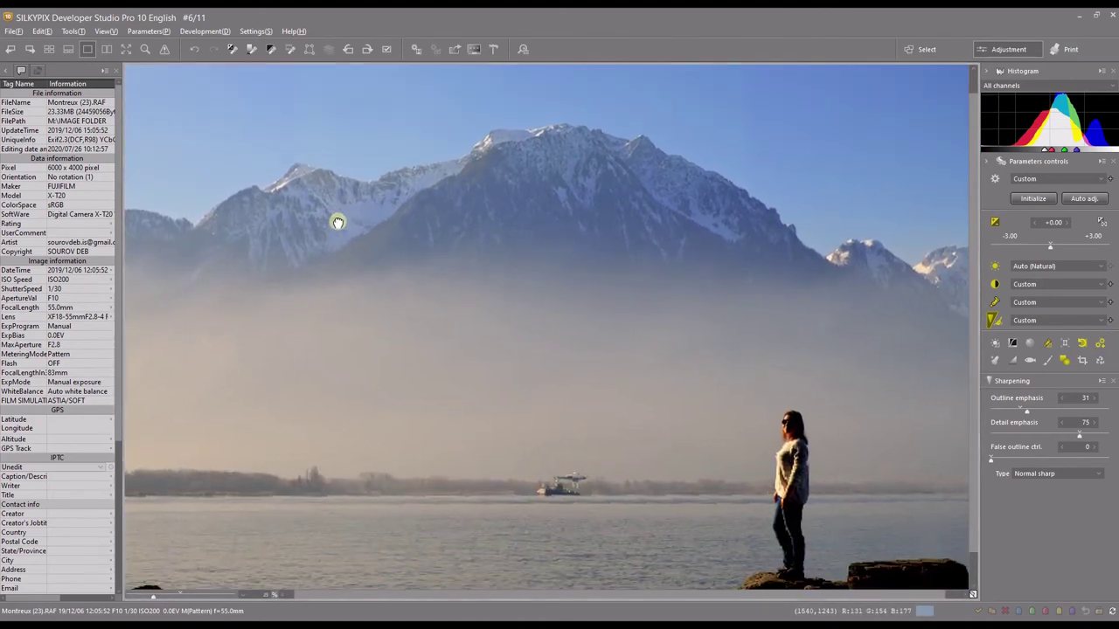
double_click(338, 222)
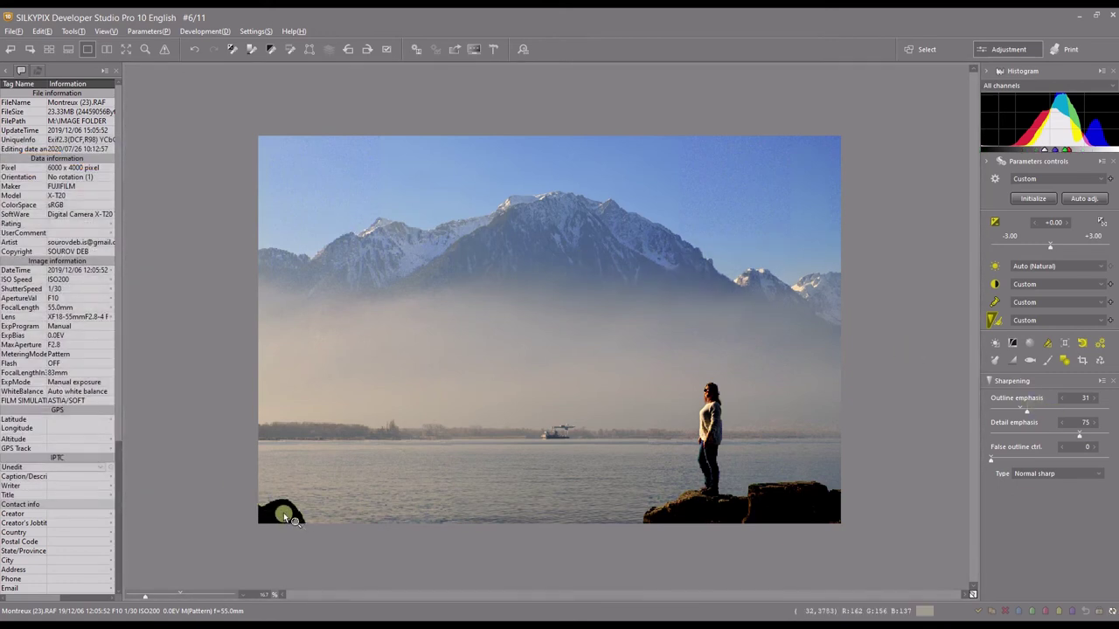
Step: Crop to 5634 × 3556 by trimming the top and left edges along the grid
left_click(1082, 360)
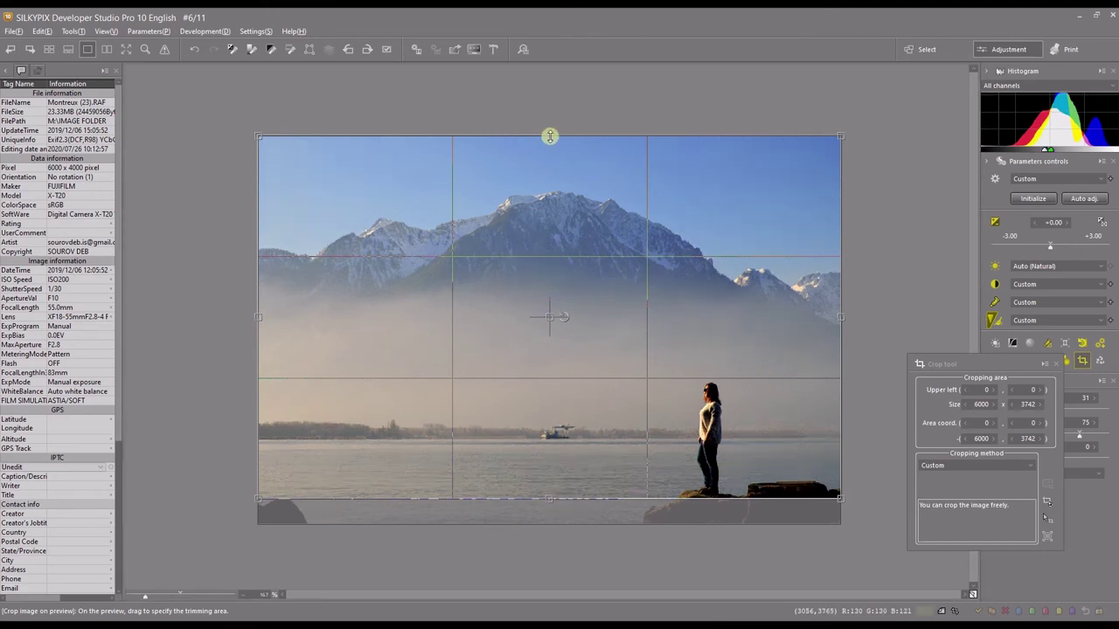
left_click(550, 136)
left_click_drag(550, 136, 553, 154)
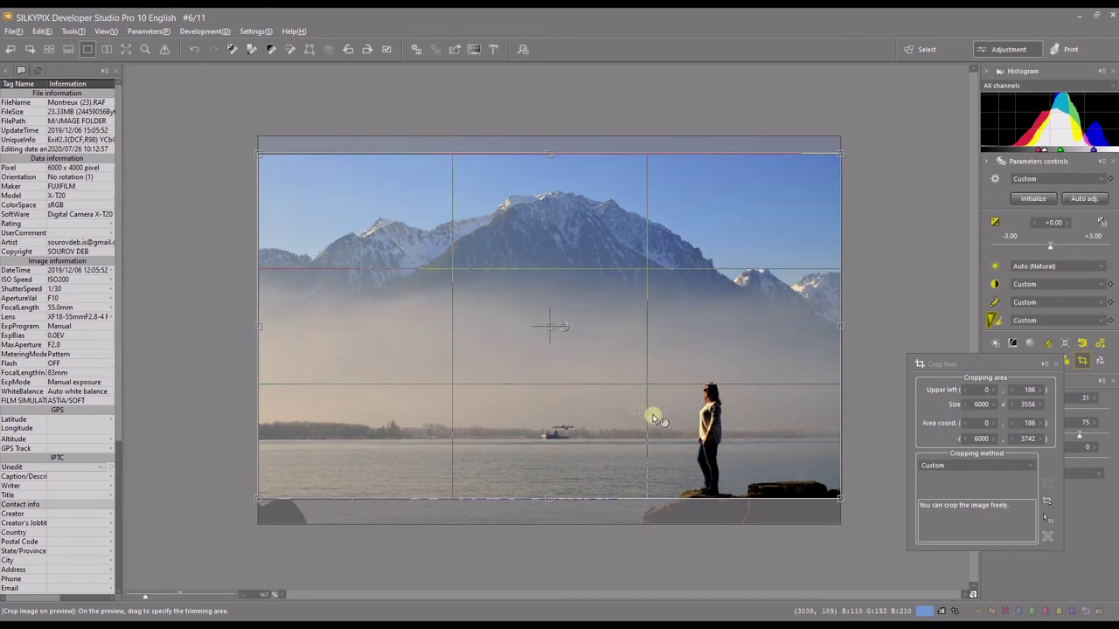
left_click_drag(259, 327, 292, 335)
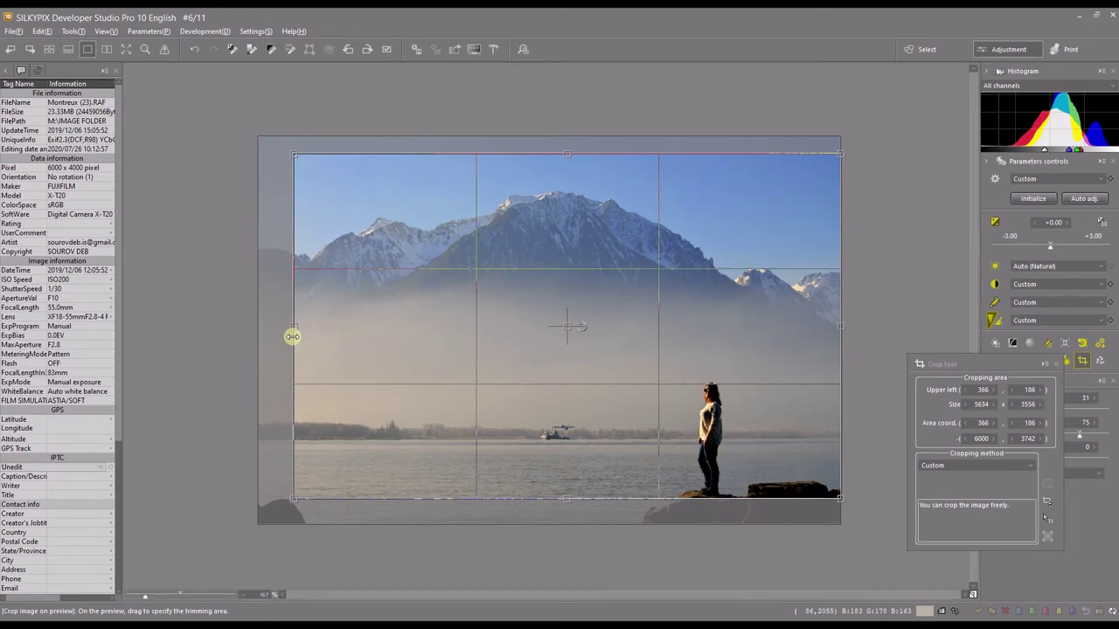
left_click(1055, 364)
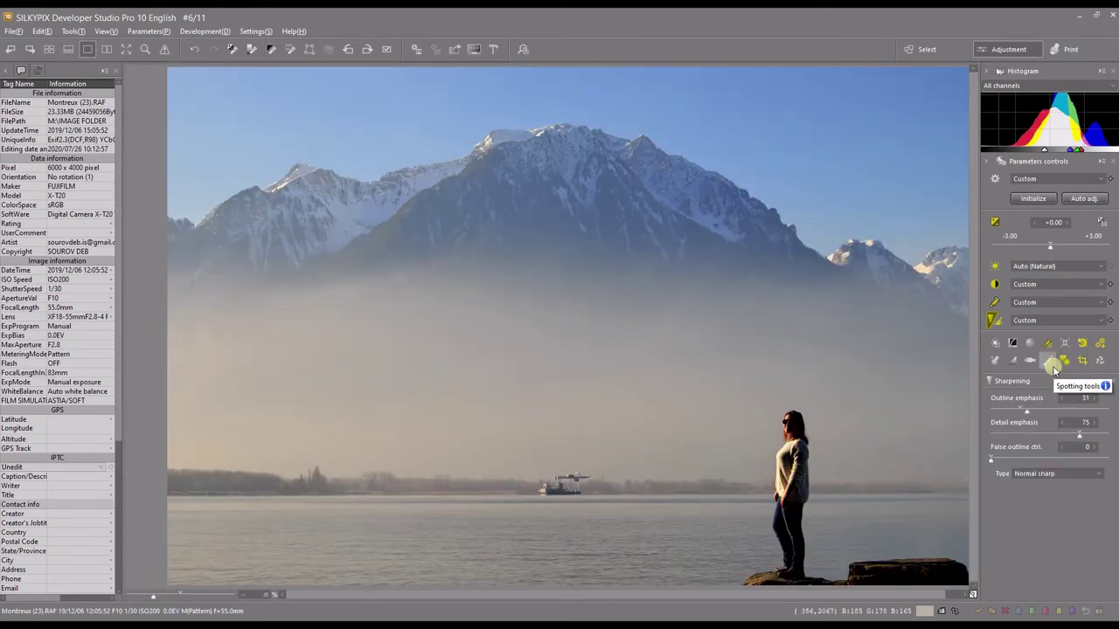
left_click(451, 51)
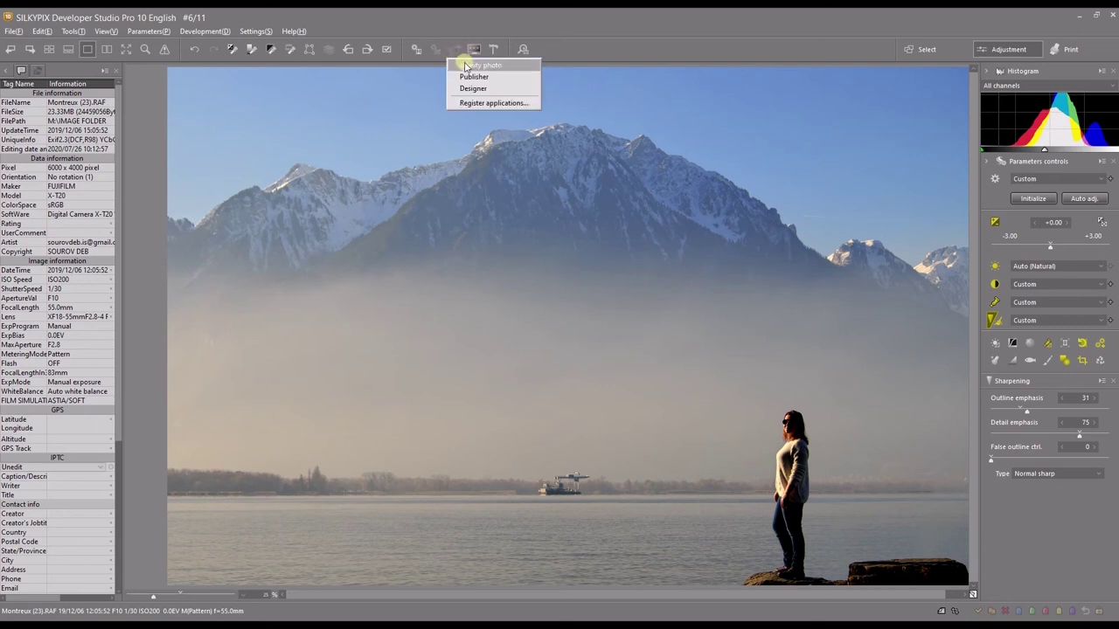
left_click(292, 175)
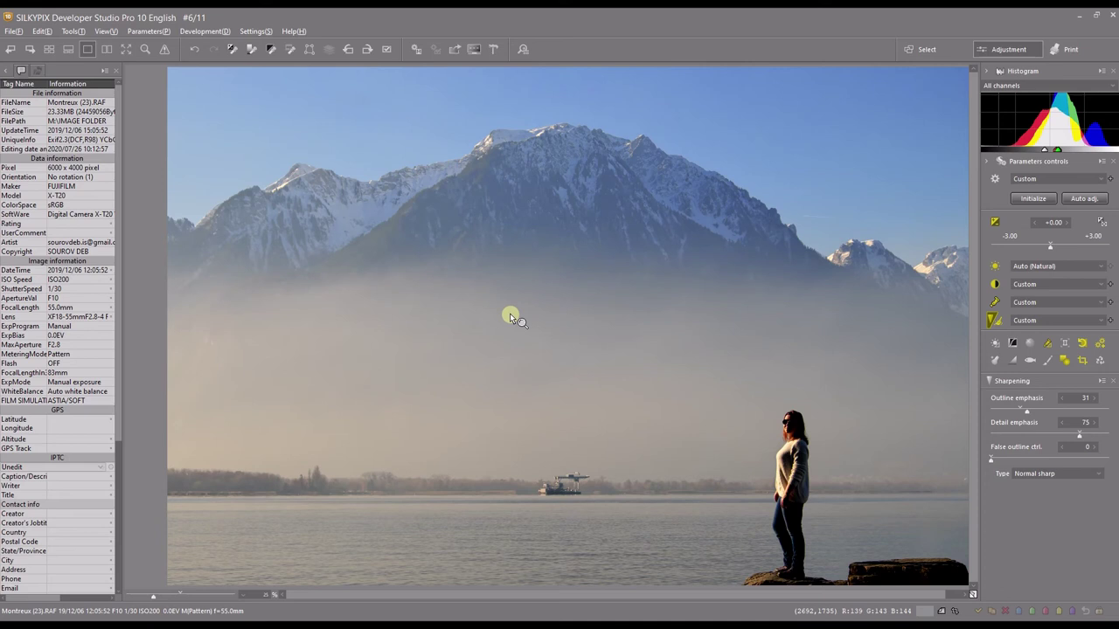
Step: Open the Develop dialog and keep JPEG as the output file type
left_click(417, 49)
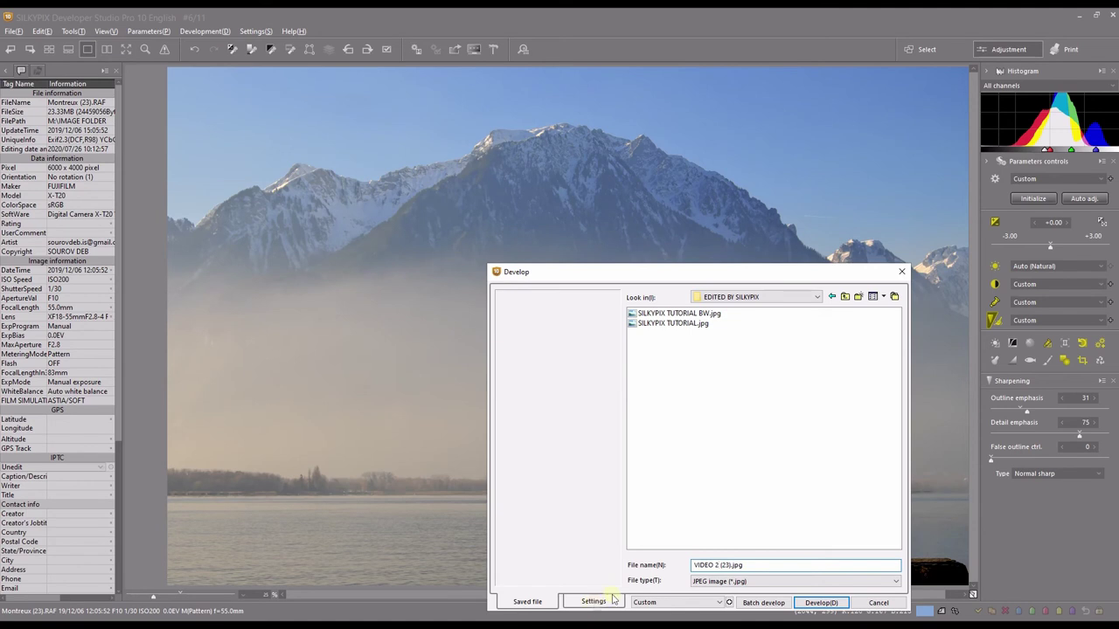
left_click(734, 583)
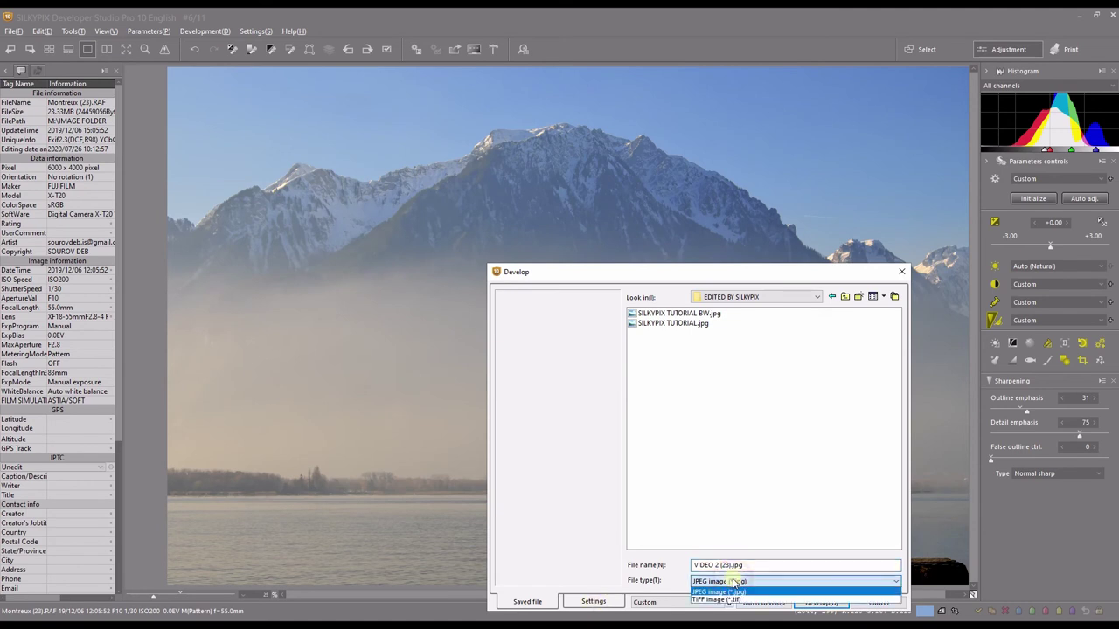
left_click(731, 592)
Step: Set Imprint data in Enhanced settings to Shooting conditions
left_click(592, 601)
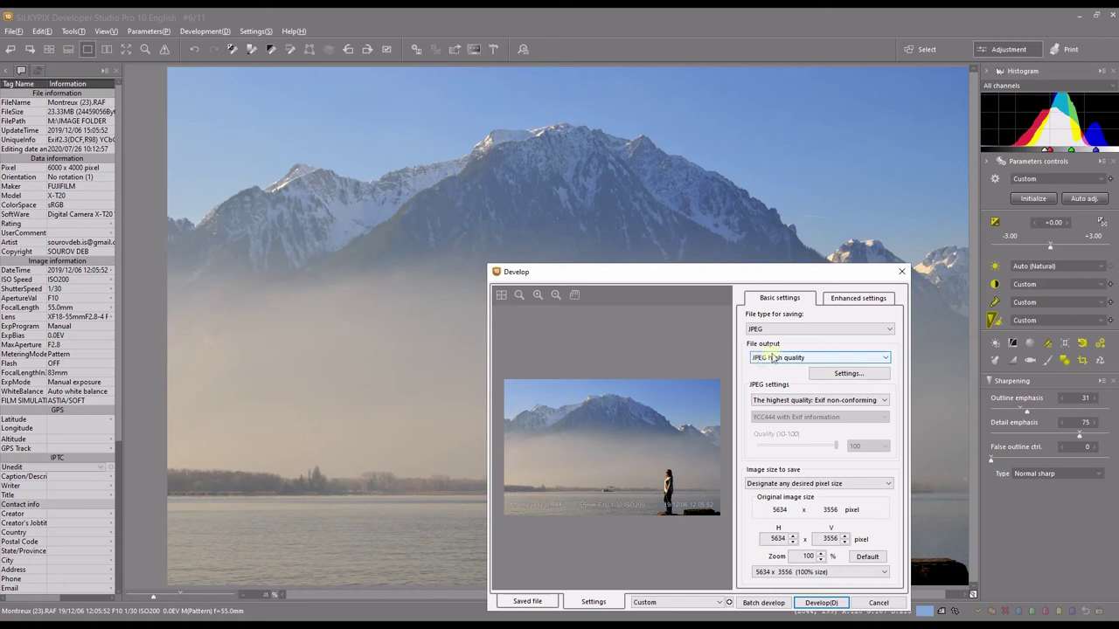
left_click(839, 298)
left_click(793, 453)
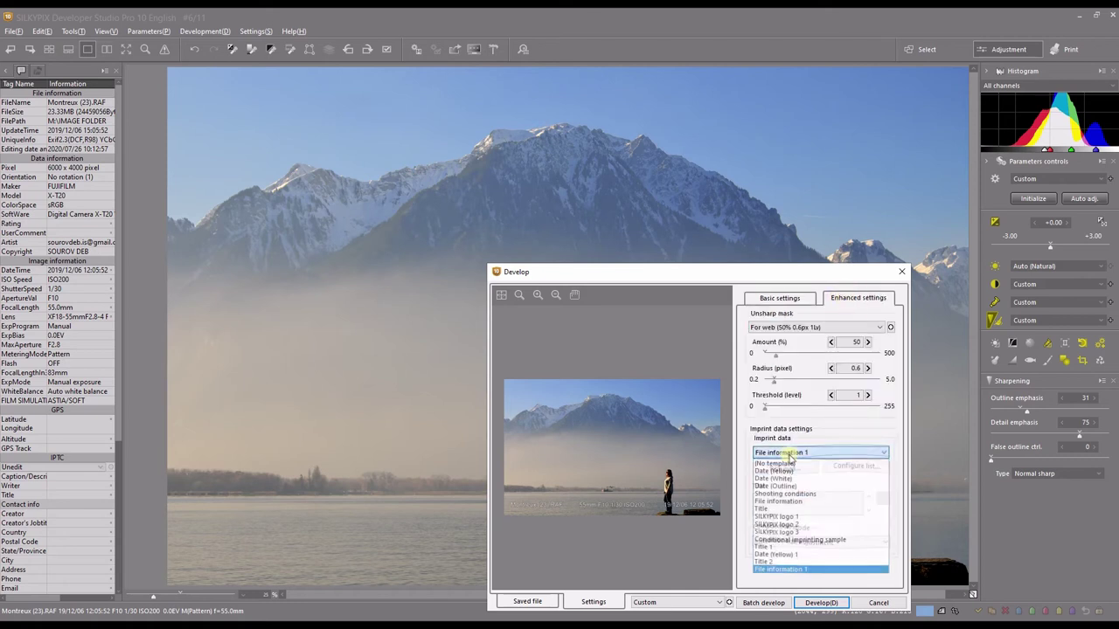
left_click(762, 493)
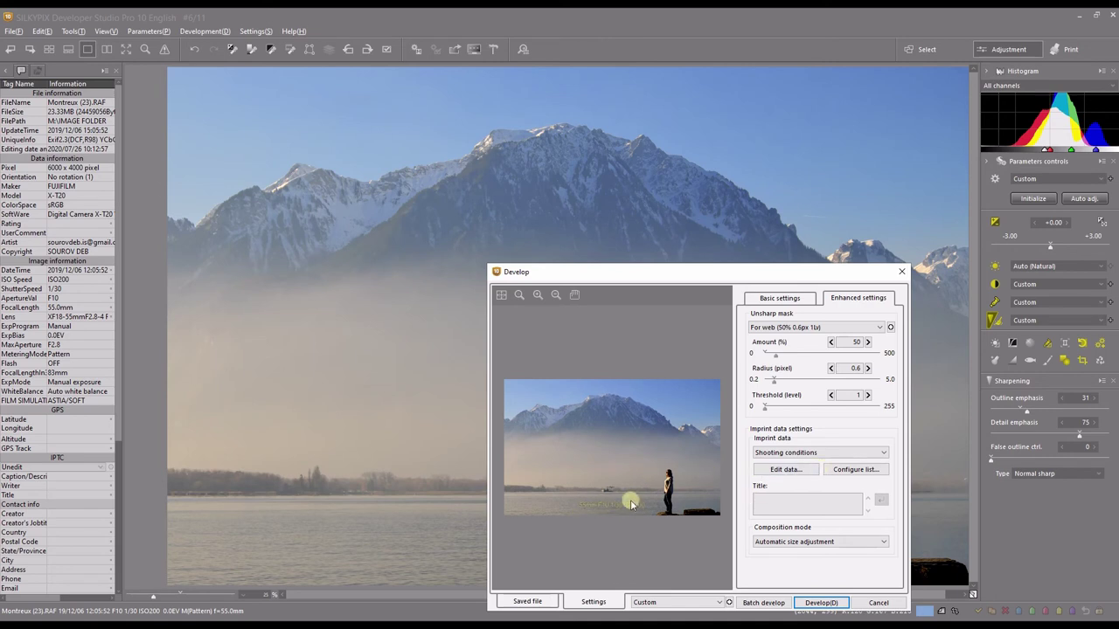
Step: Anchor the imprint bottom-left at an 84/55 px offset, preview it, and confirm
left_click(783, 470)
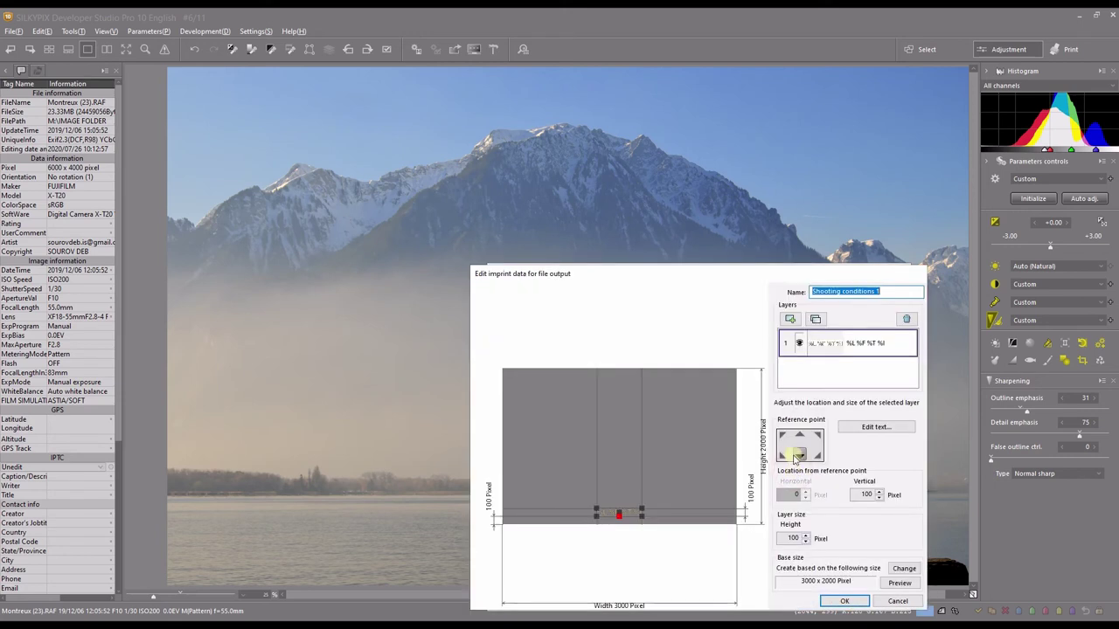
left_click(784, 454)
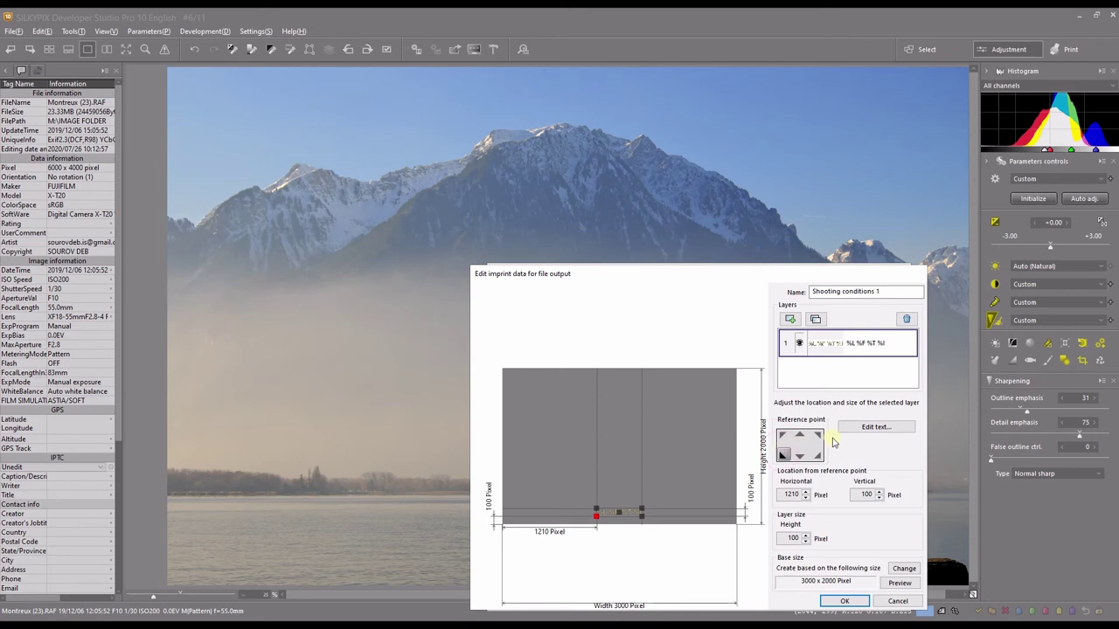
left_click_drag(618, 512, 529, 518)
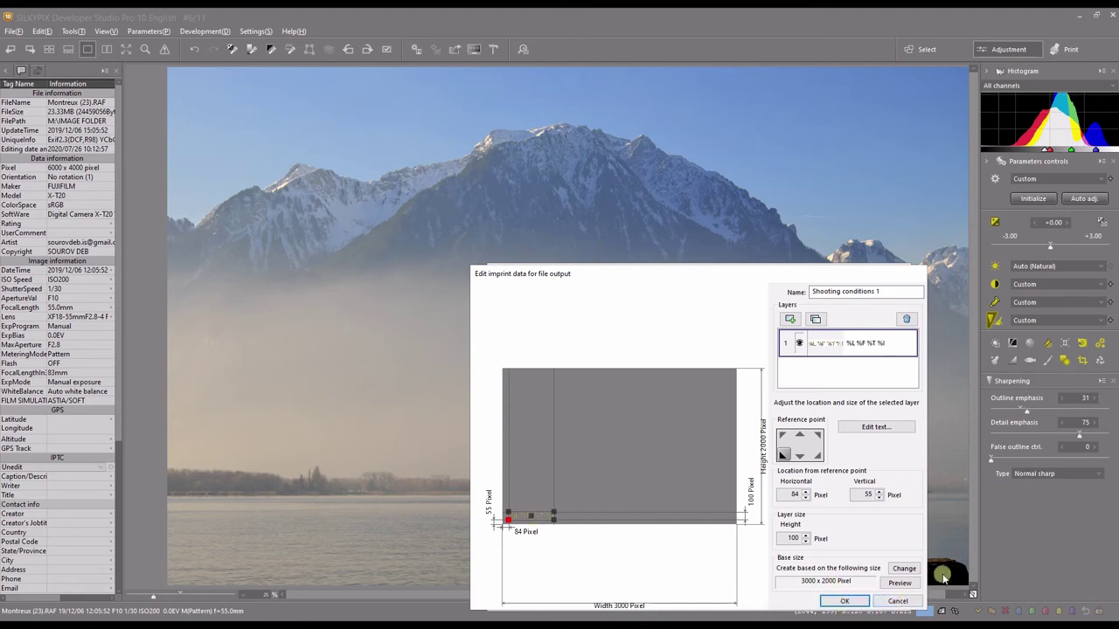
left_click(899, 584)
left_click(693, 483)
left_click(836, 601)
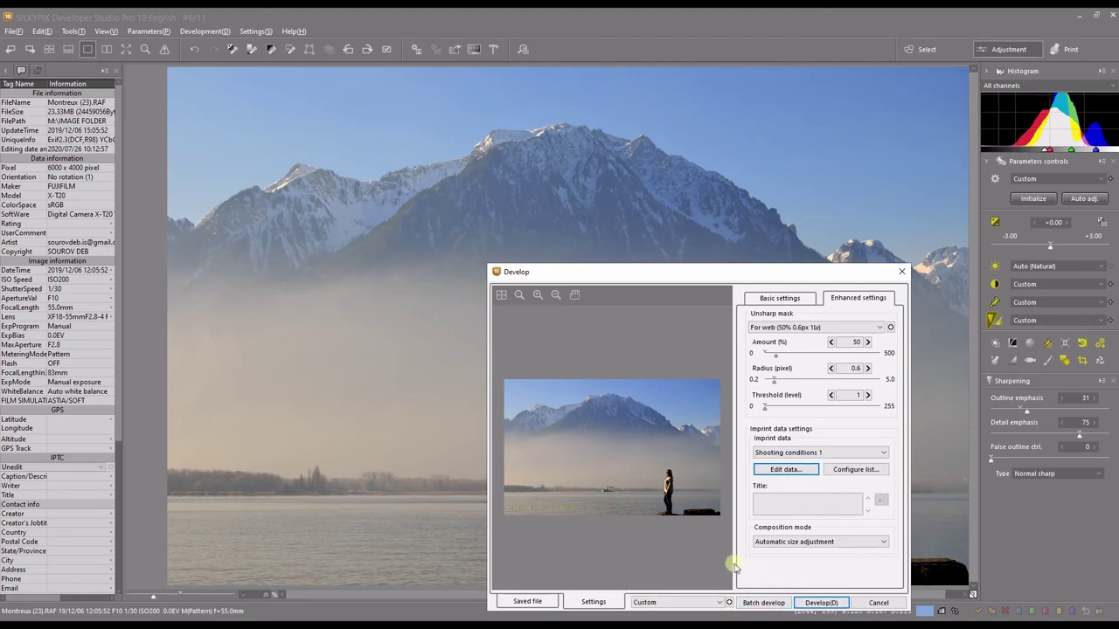
Step: Export the colour photo as VIDEO 2 (23).jpg with the 'For web' unsharp mask preset
left_click(525, 601)
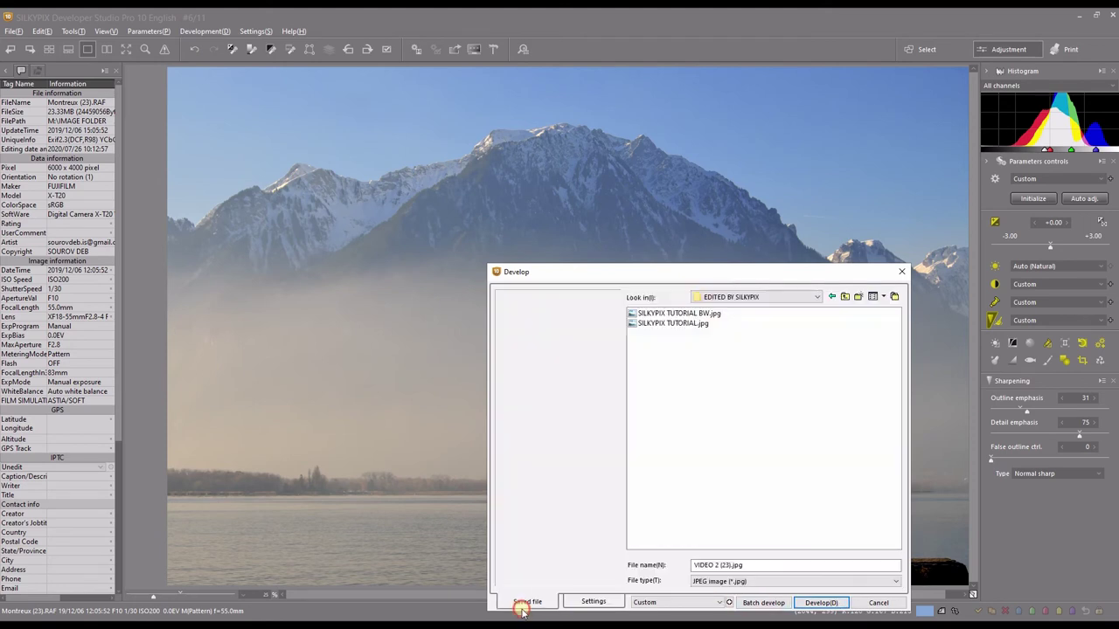
left_click(593, 602)
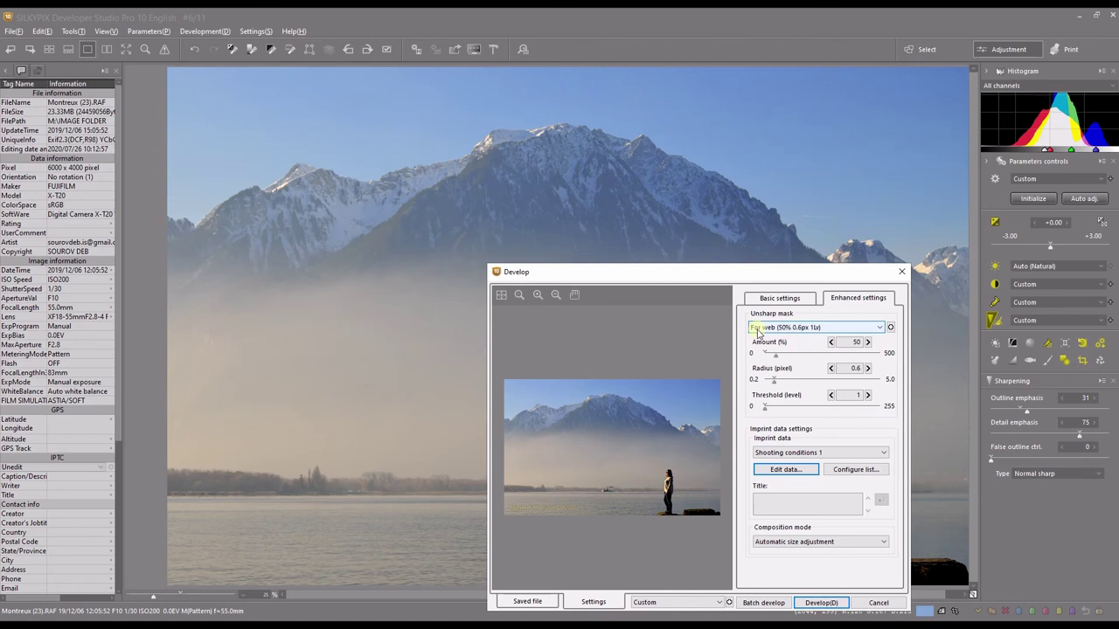
left_click(757, 329)
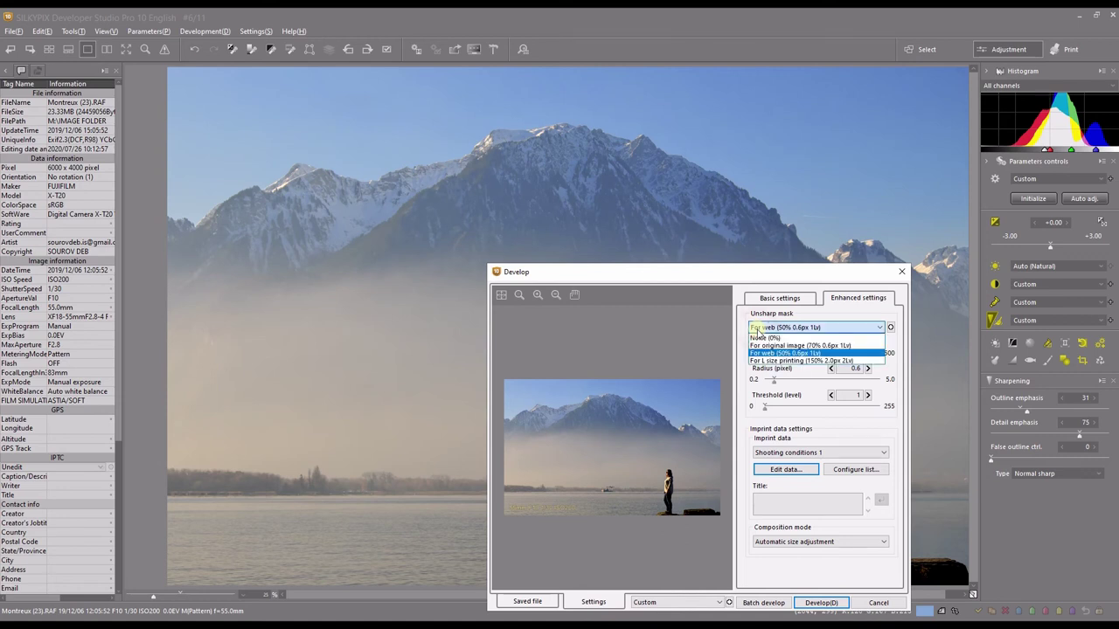
left_click(756, 329)
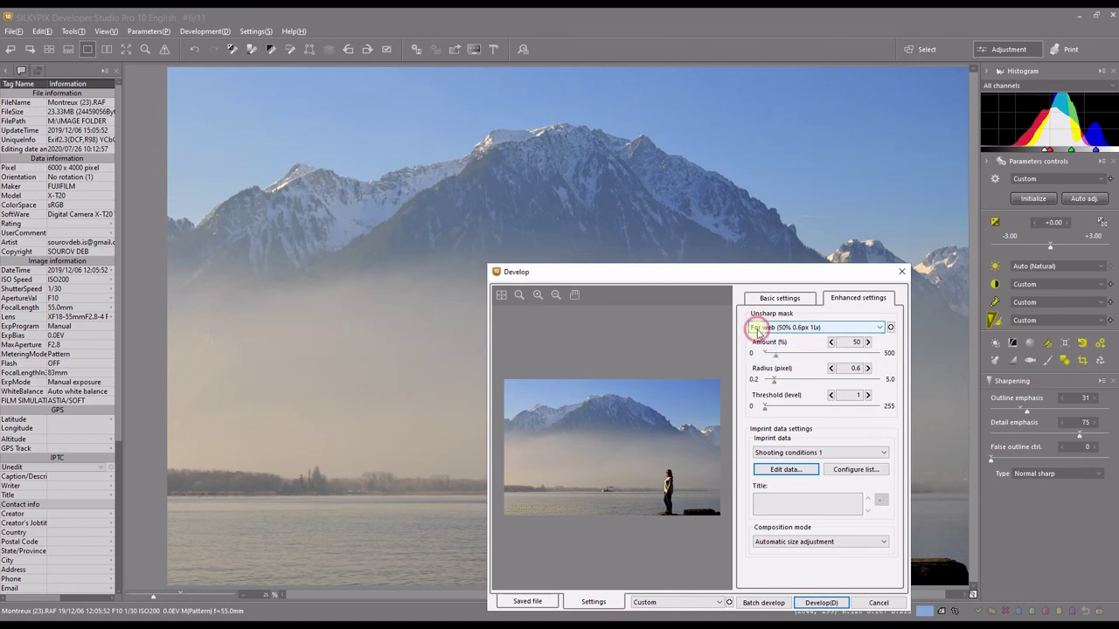
left_click(821, 603)
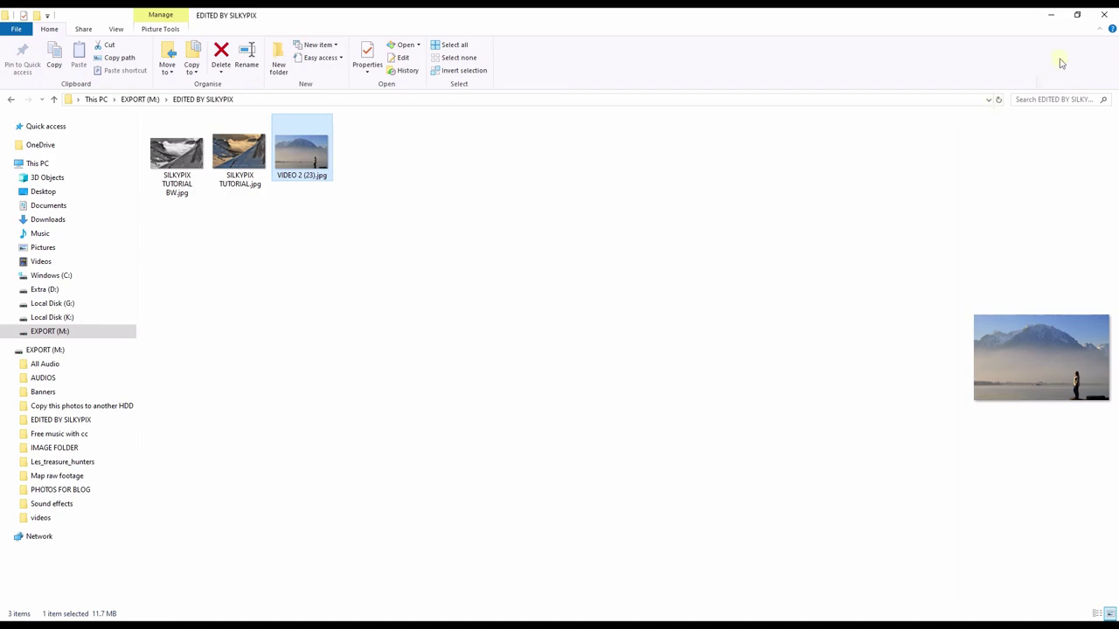
left_click(1106, 15)
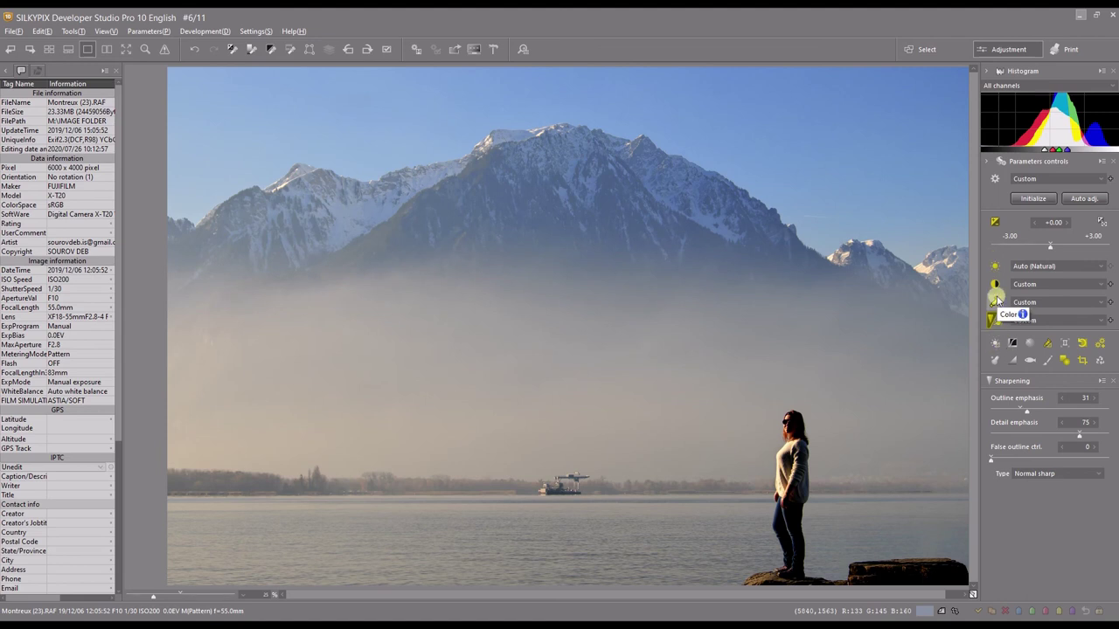
Step: Set Color representation to the ACROS film simulation for a black-and-white look
left_click(994, 302)
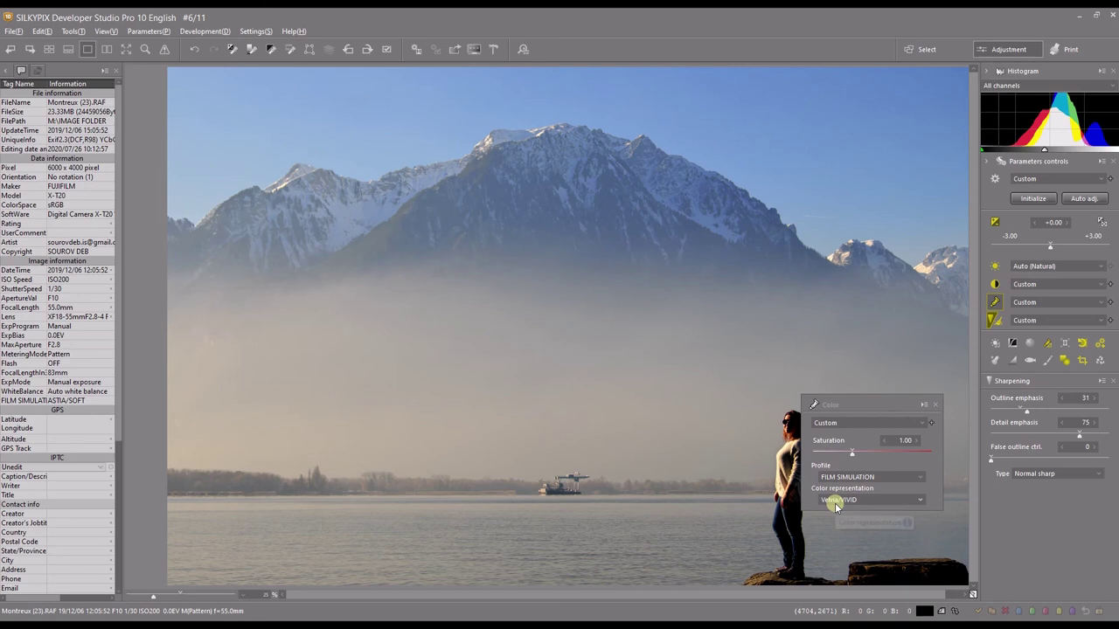
left_click(834, 499)
left_click(839, 413)
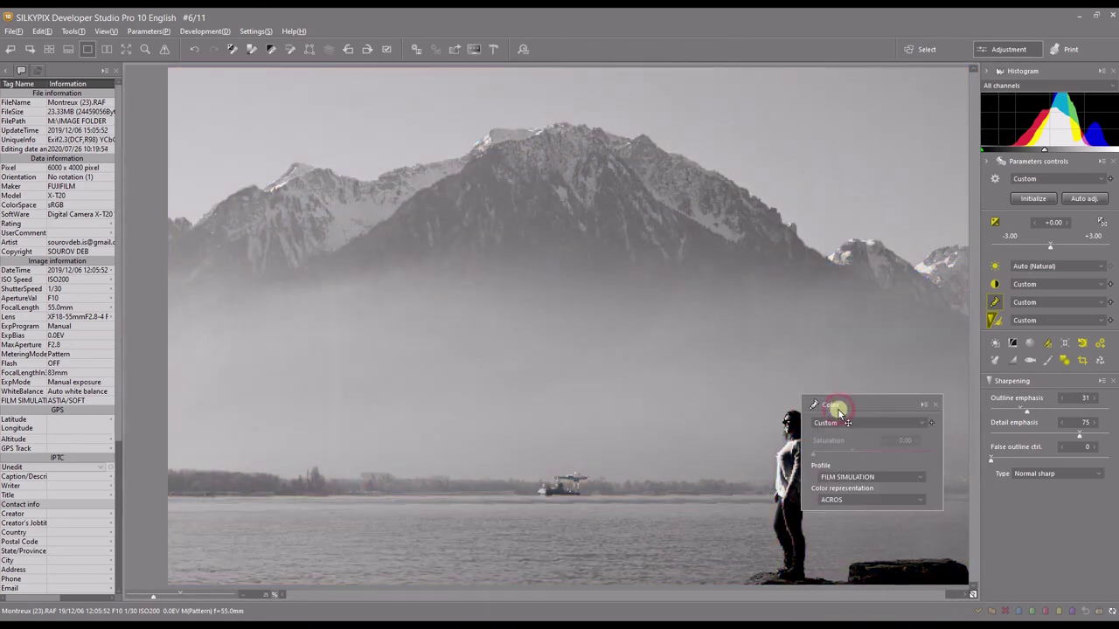
left_click(934, 405)
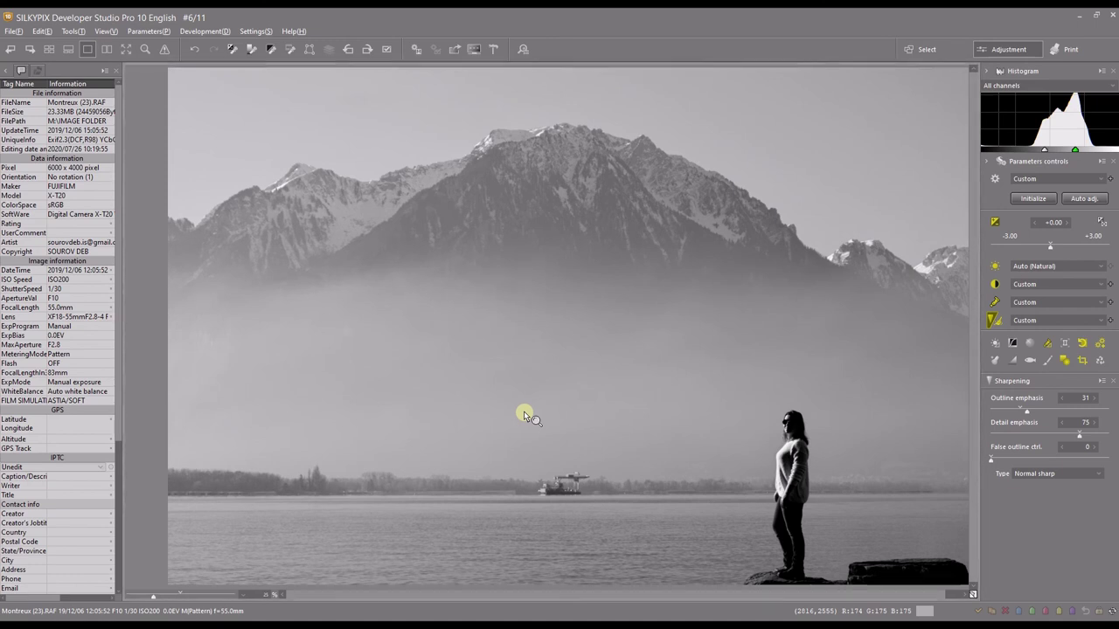
Step: Zoom in and pan over the woman on the rocks and the boat, then zoom out to 50%
left_click(523, 411)
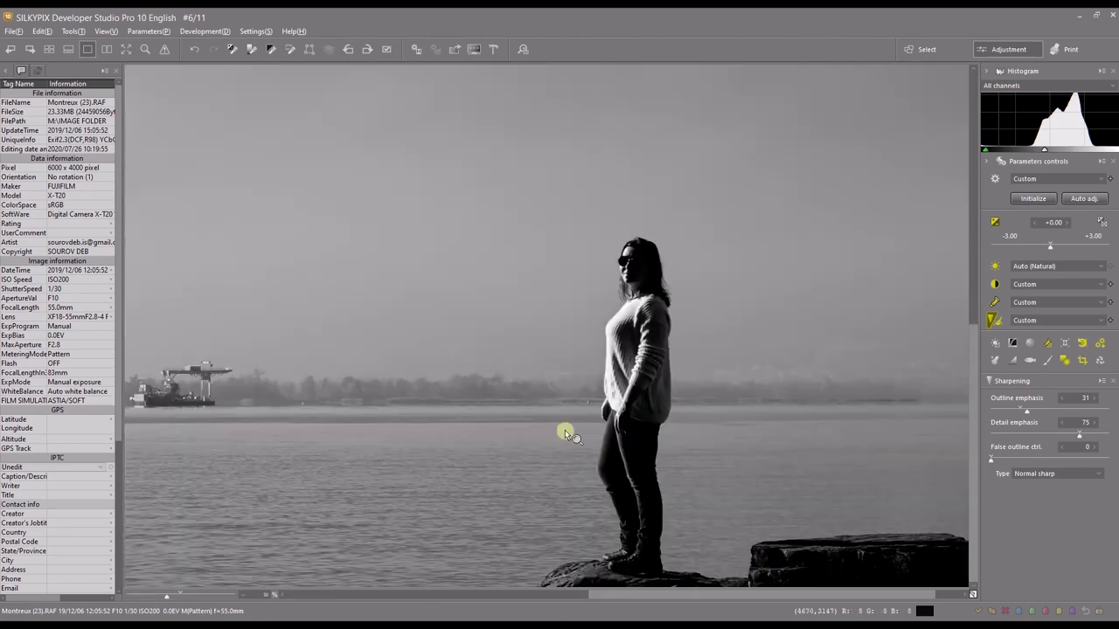
left_click_drag(565, 434, 583, 467)
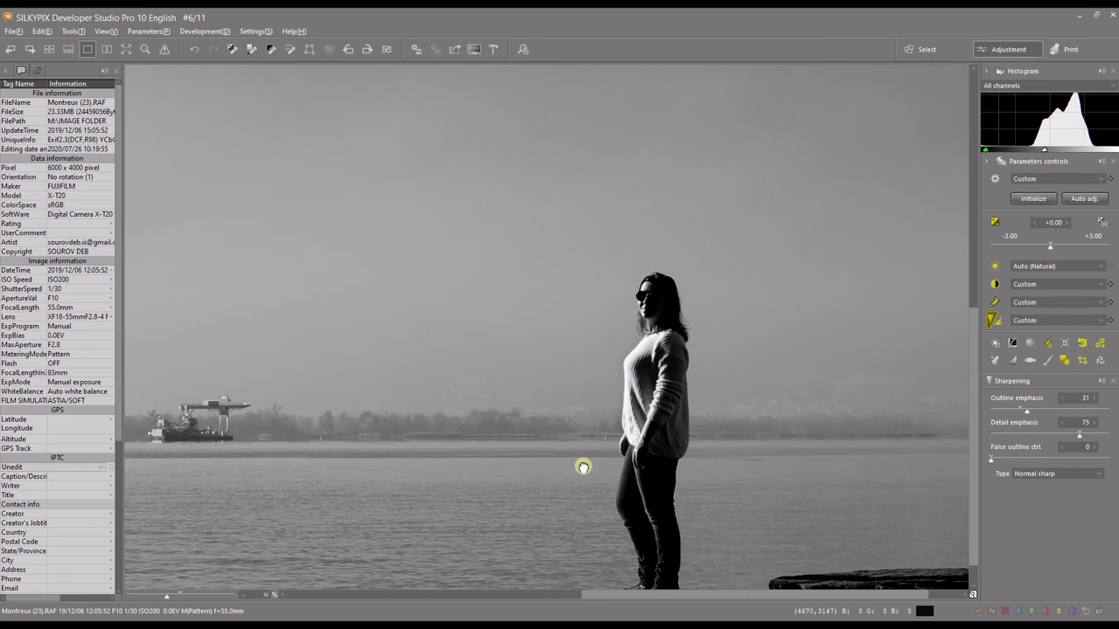
left_click(583, 468)
left_click_drag(557, 452, 444, 391)
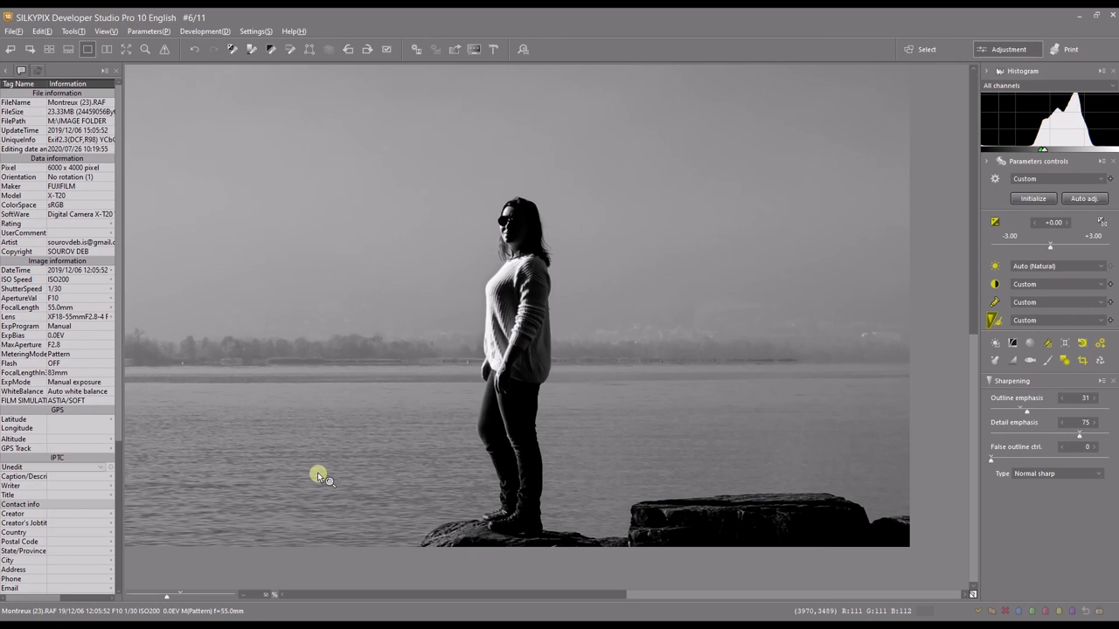
Step: Develop the ACROS version to VIDEO 2 BW (23).jpg with the same web sharpening and imprint
left_click(417, 48)
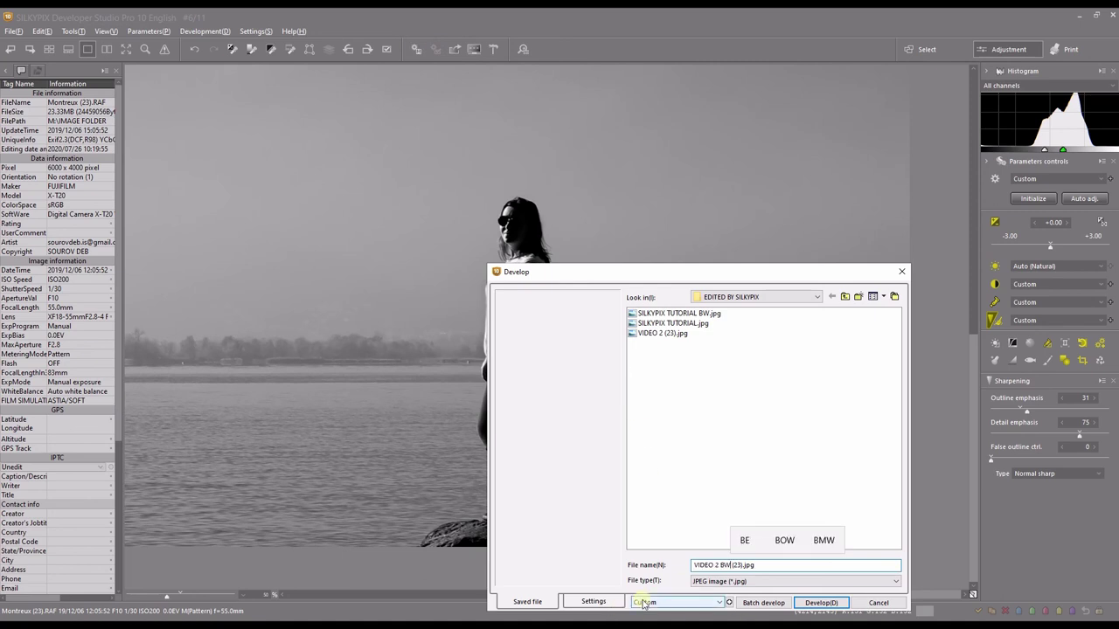
left_click(611, 602)
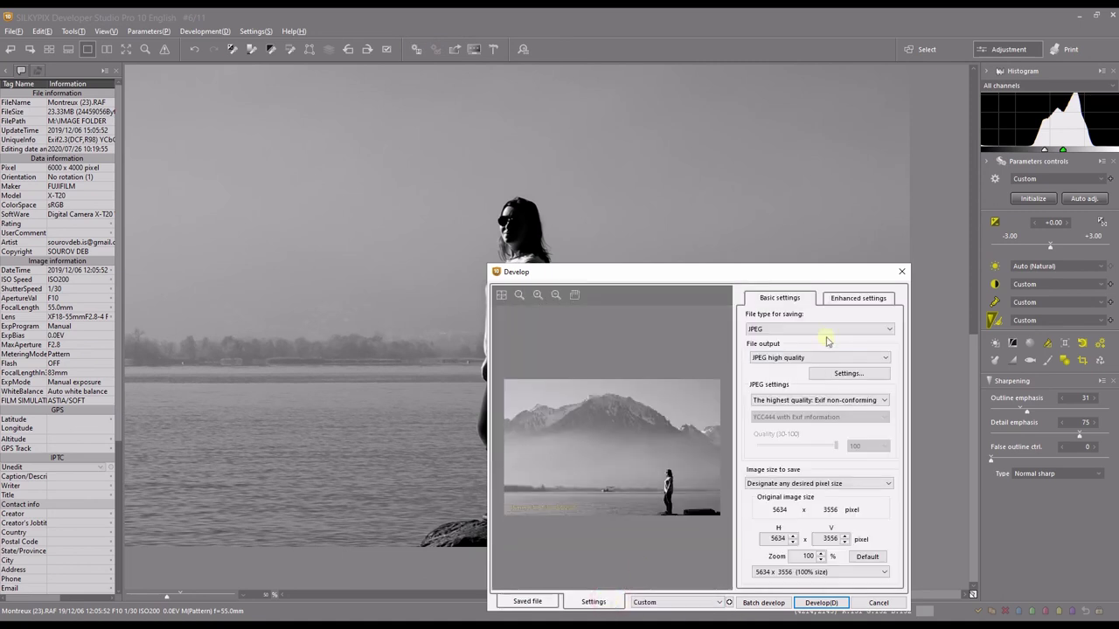
left_click(844, 301)
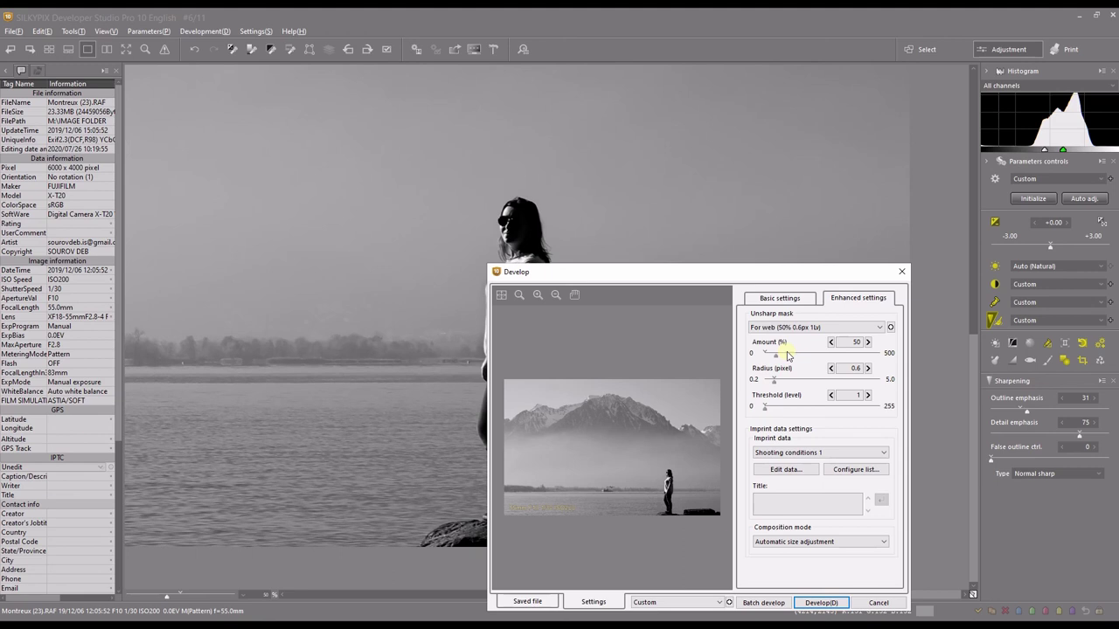
left_click(830, 604)
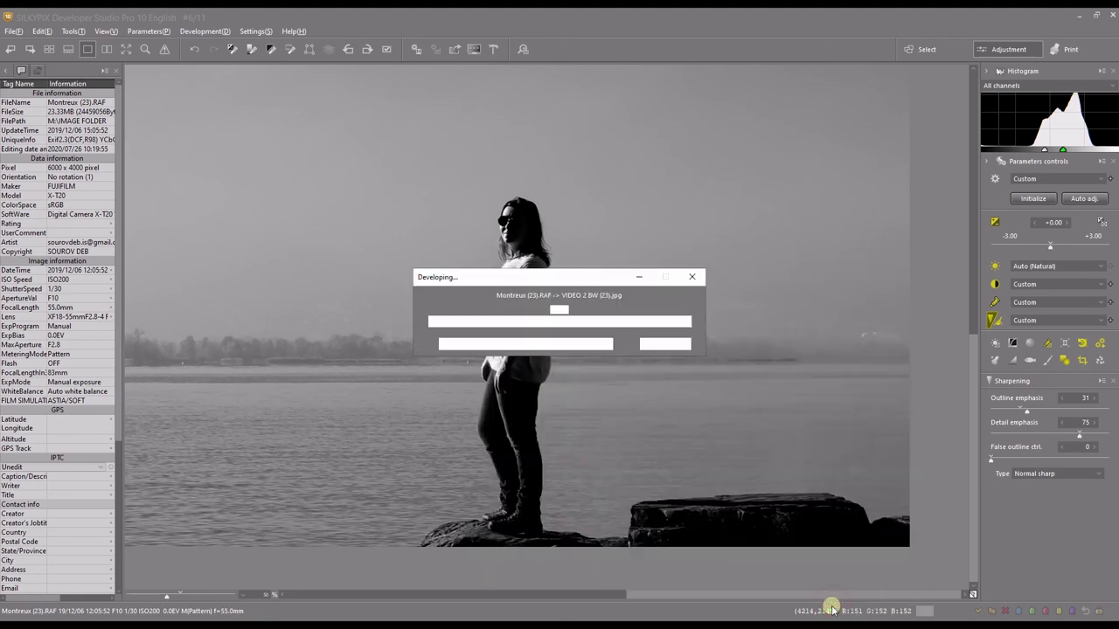